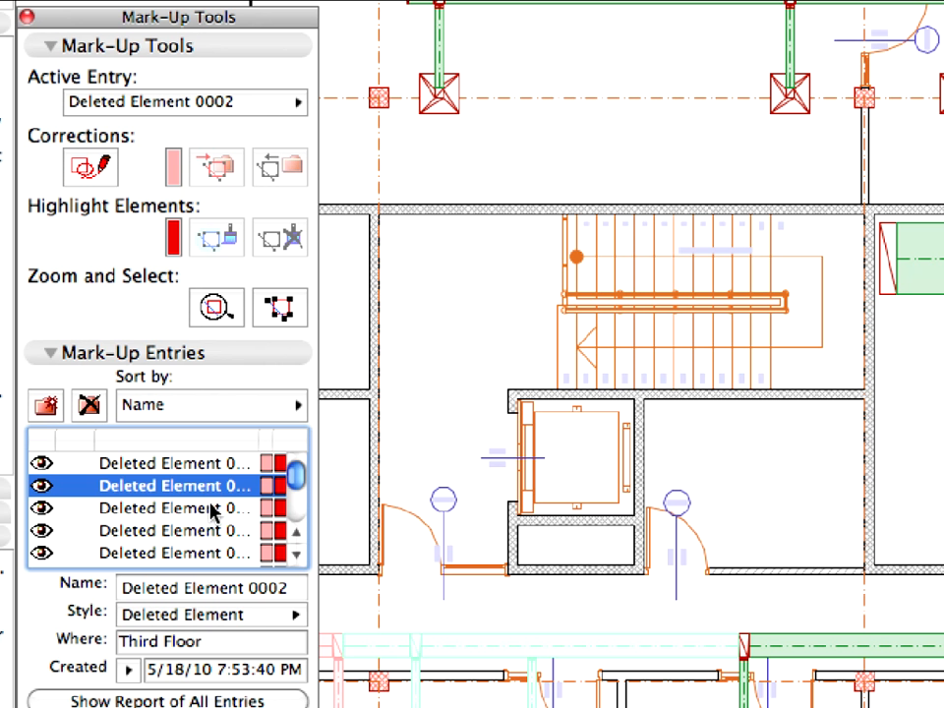
# - Browse through the deleted and modified element entries in the Mark-Up Entries list
pyautogui.click(213, 507)
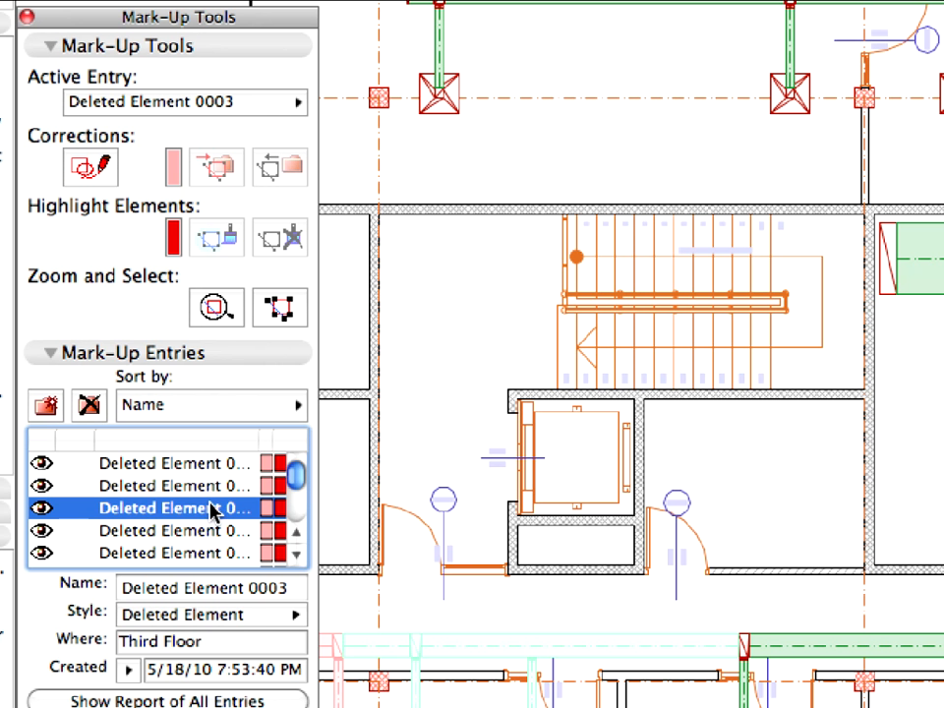
pyautogui.scroll(-2, 218, 508)
pyautogui.click(217, 507)
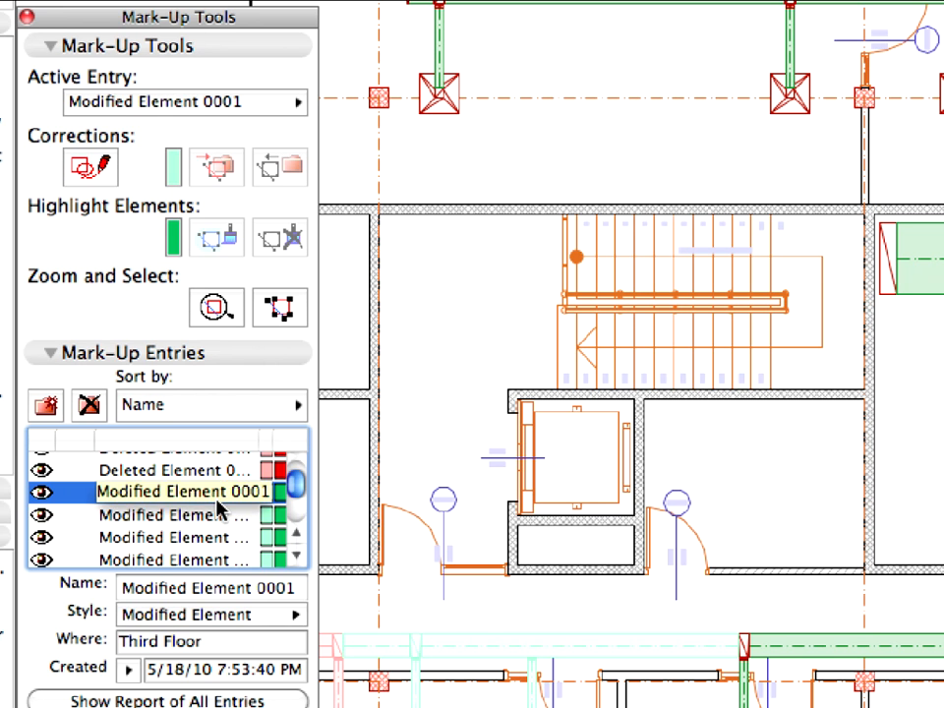
pyautogui.scroll(-2, 217, 508)
pyautogui.click(205, 487)
pyautogui.click(205, 510)
pyautogui.click(205, 532)
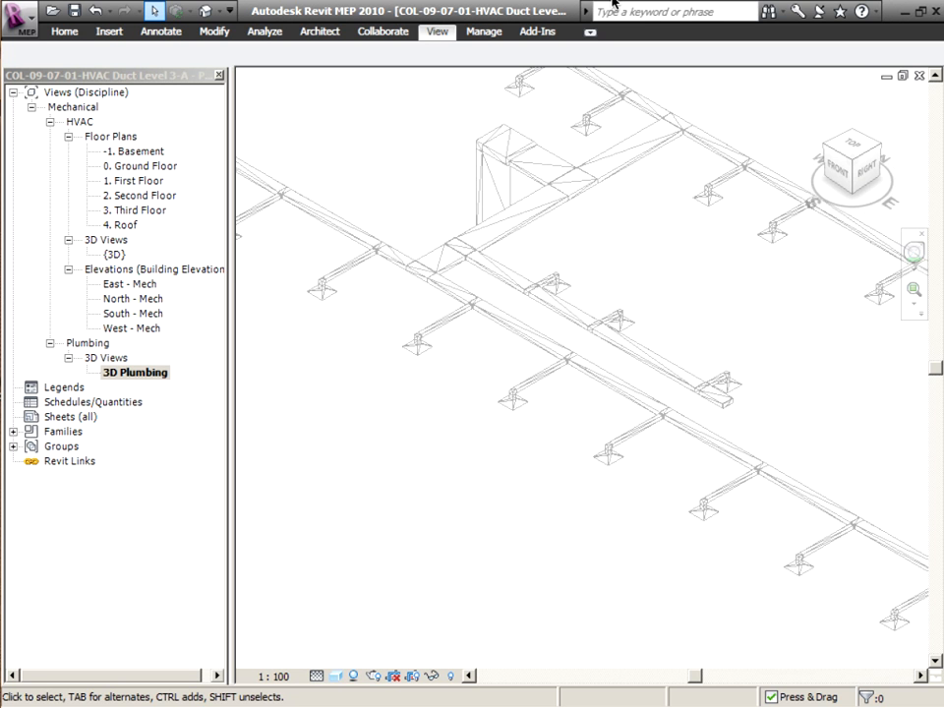
# - Switch to Revit MEP and export the duct model to ArchiCAD as an IFC file, adding "test" to the end of the proposed name
pyautogui.click(556, 38)
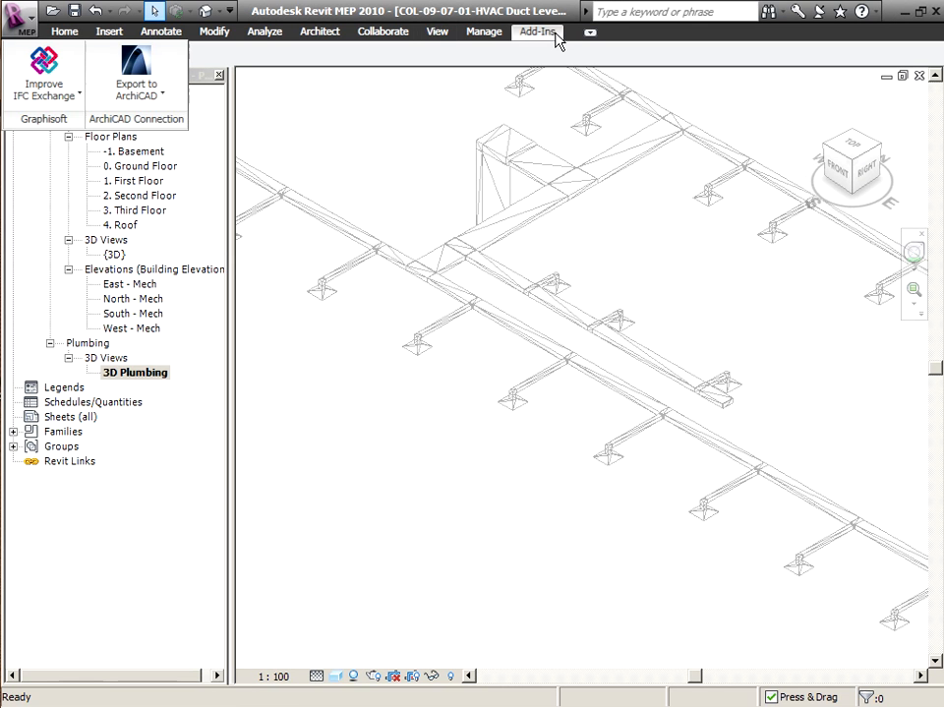
pyautogui.click(156, 103)
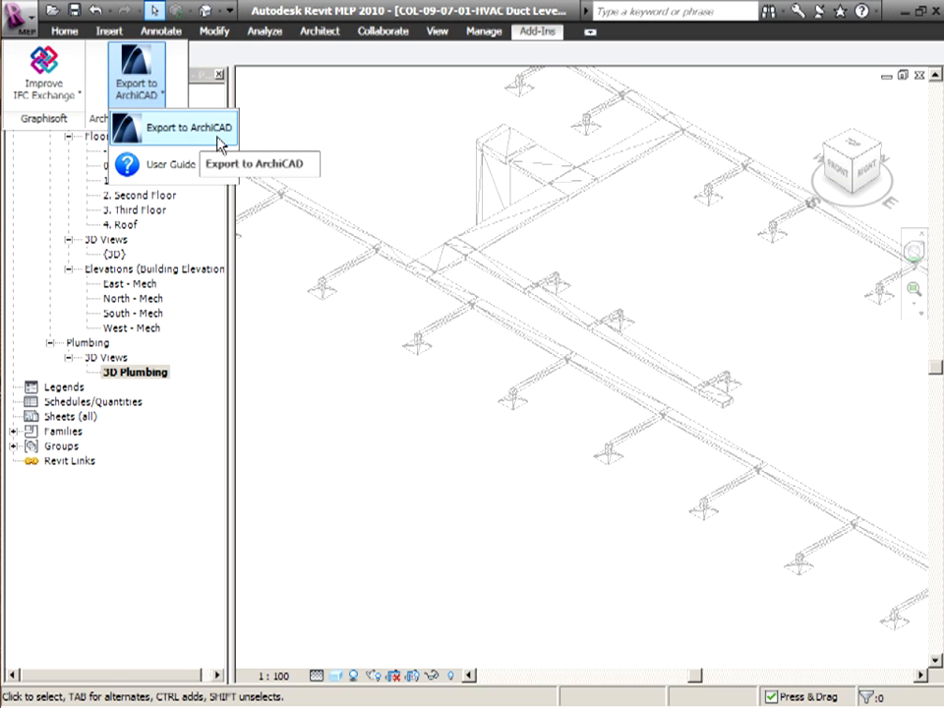
pyautogui.click(218, 144)
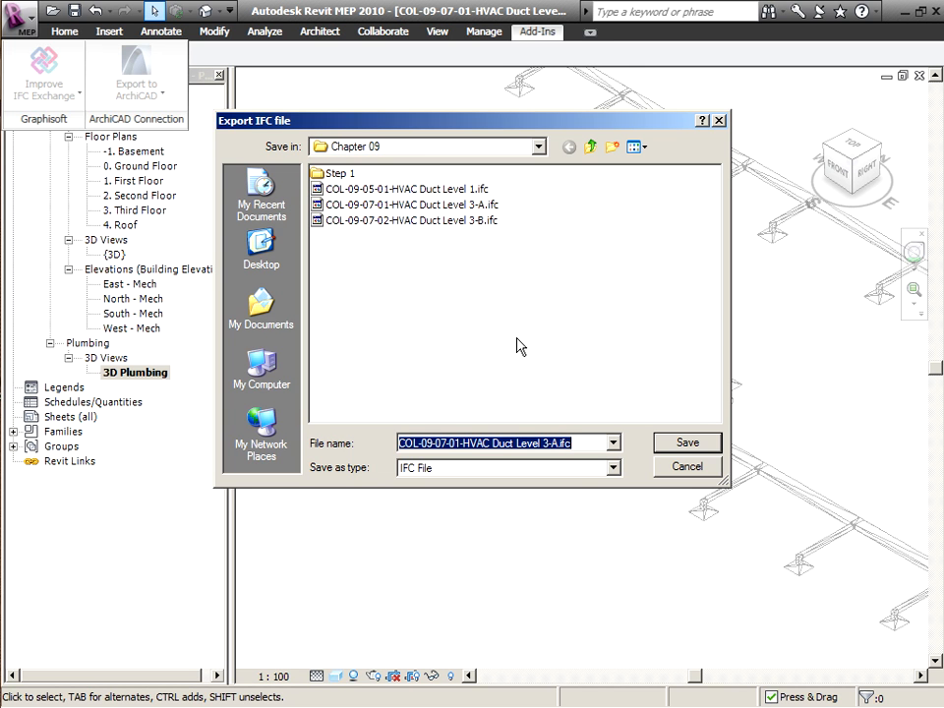
pyautogui.press('End')
pyautogui.press('Left')
pyautogui.press('Left')
pyautogui.press('Left')
pyautogui.press('Left')
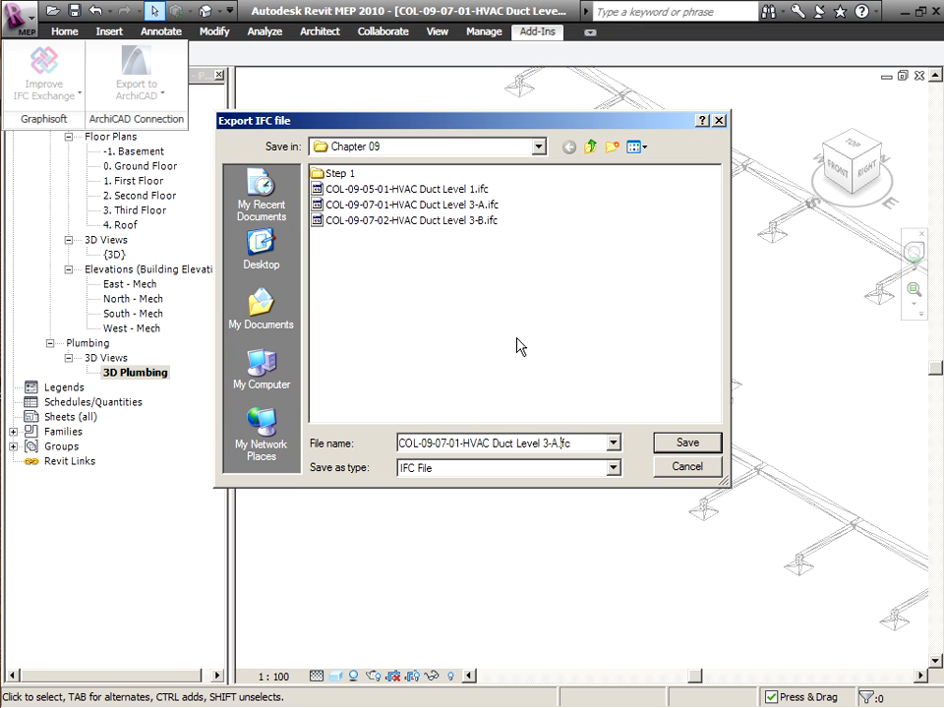
pyautogui.press('BackSpace')
pyautogui.write('test.')
pyautogui.click(713, 449)
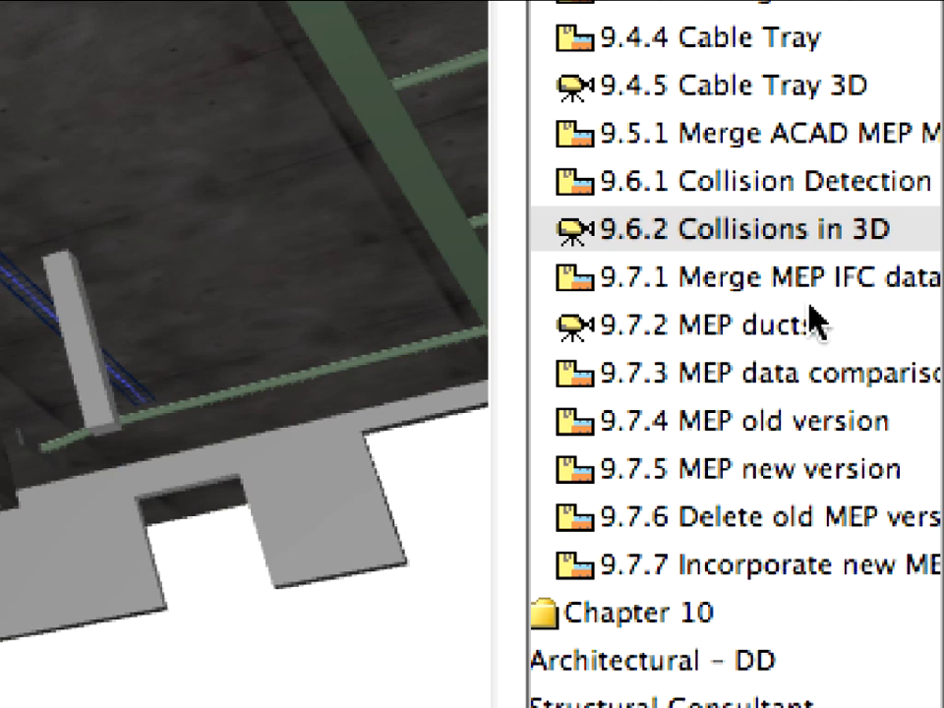
# - Switch to ArchiCAD's 9.7.1 Merge MEP IFC data view and choose the IFC file COL-09-07-01-HVAC Duct Level 3-A.ifc for merging
pyautogui.click(905, 414)
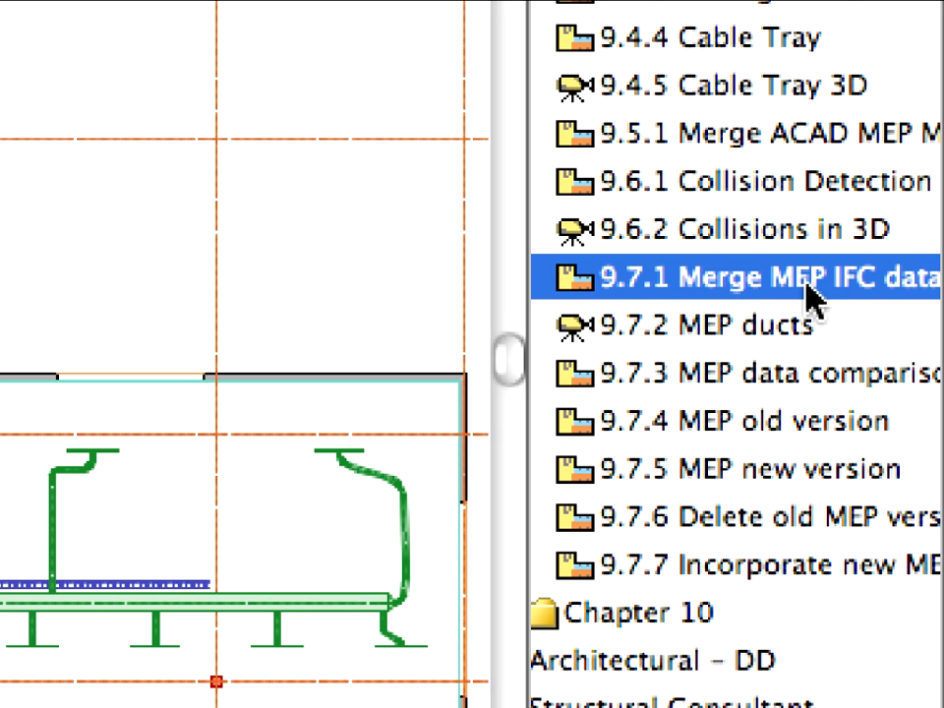
pyautogui.doubleClick(808, 293)
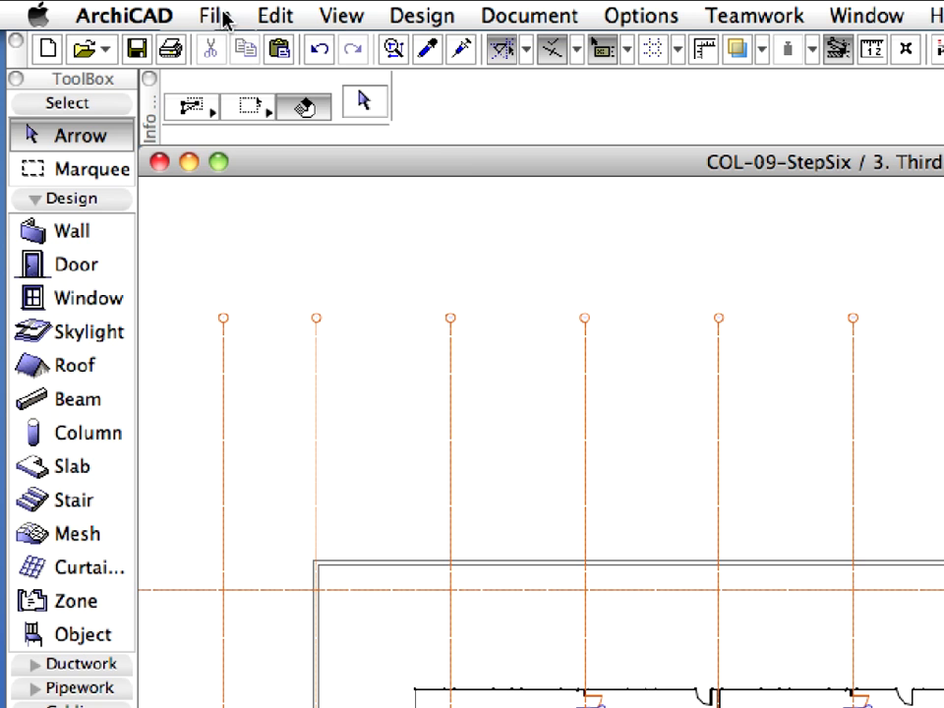
pyautogui.click(119, 10)
pyautogui.moveTo(329, 301)
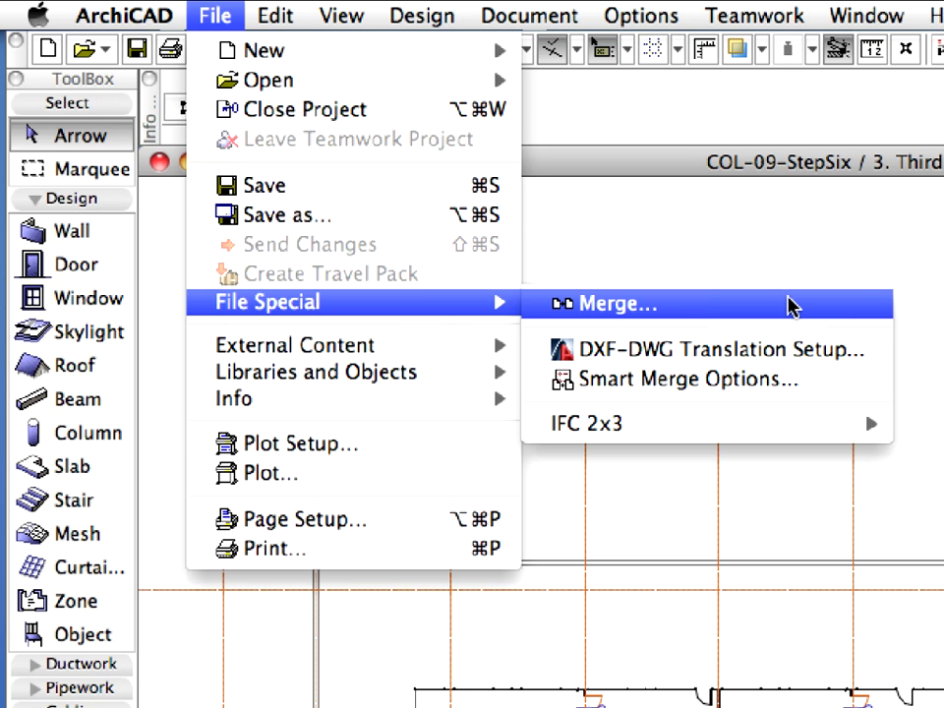
pyautogui.click(792, 307)
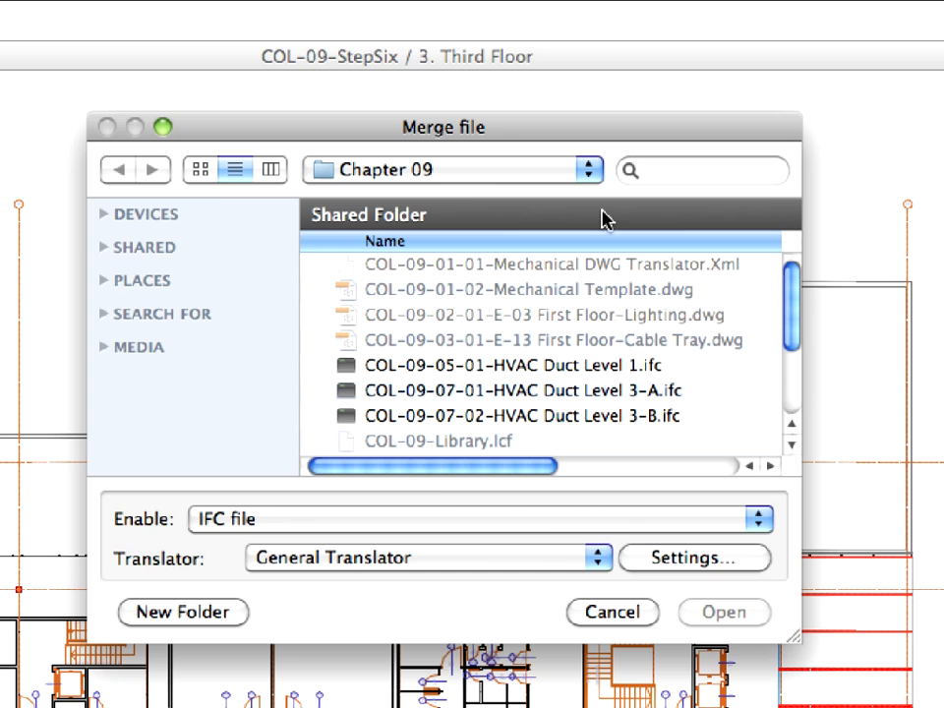
pyautogui.click(440, 513)
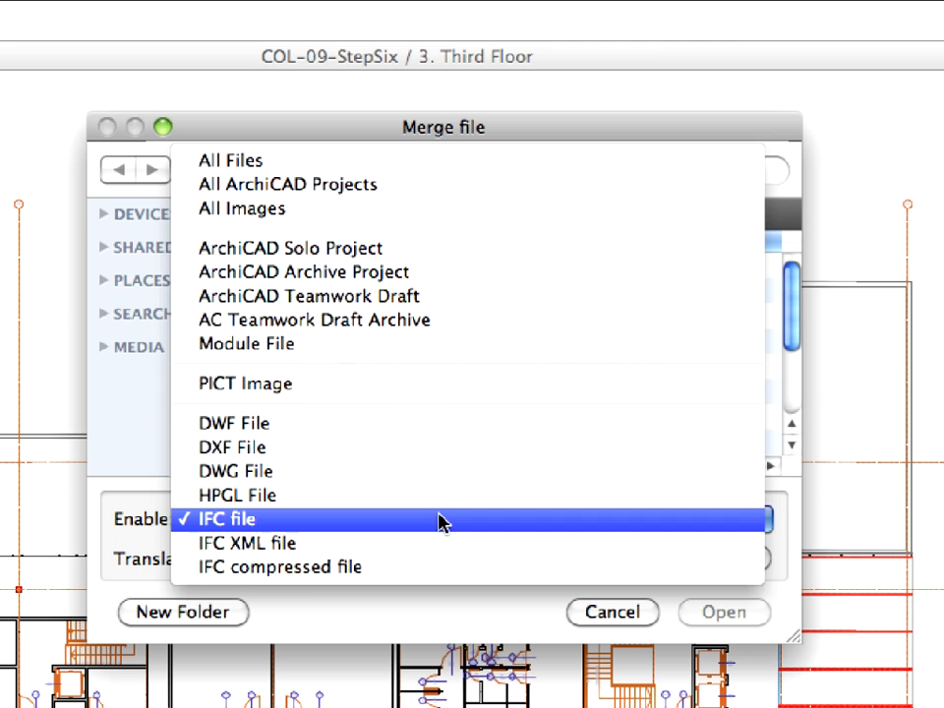
pyautogui.click(440, 521)
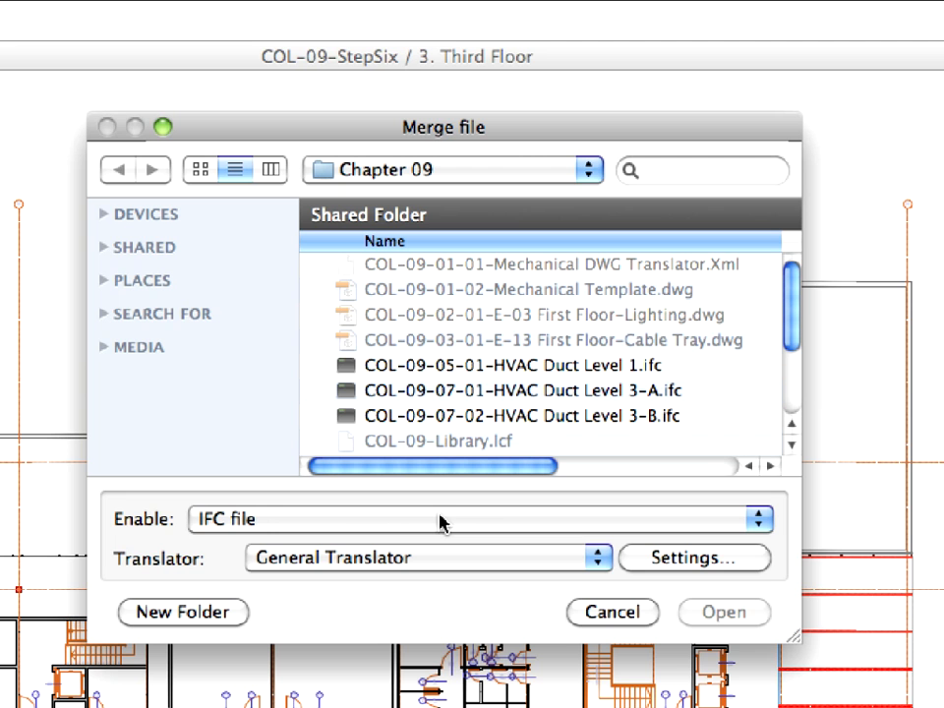
pyautogui.click(507, 394)
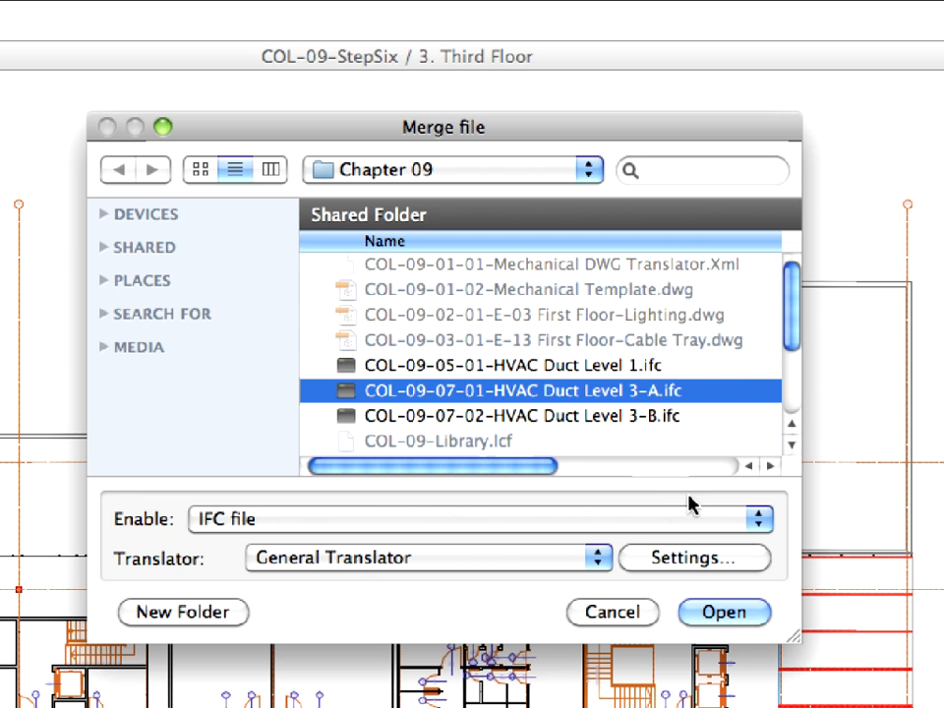
# - Duplicate the Data Exchange with Revit MEP translator in the IFC translation setup and select the copy
pyautogui.click(753, 568)
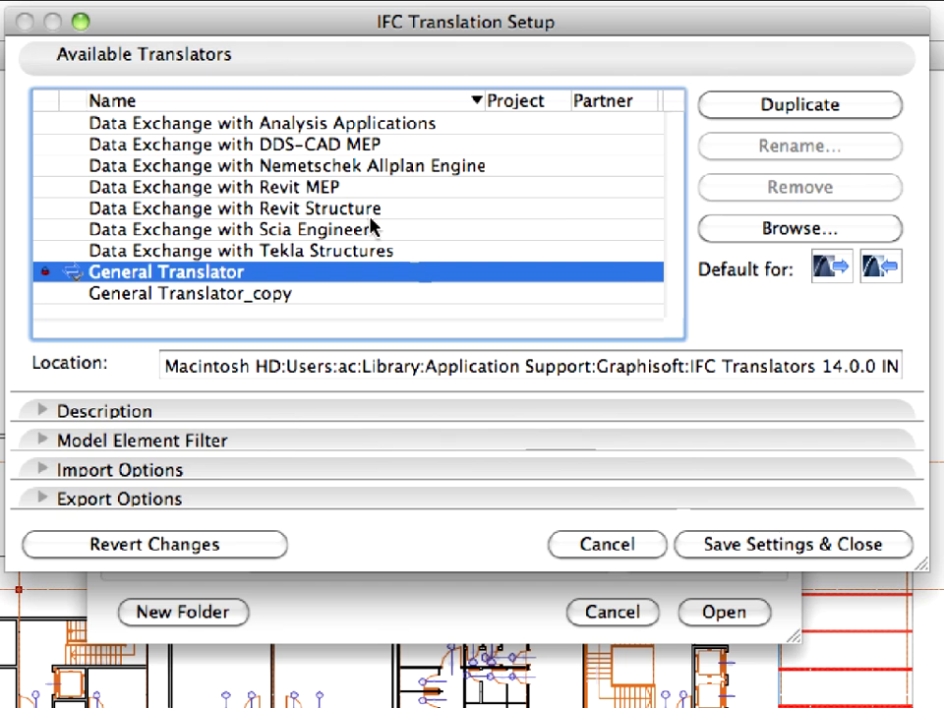
pyautogui.click(358, 192)
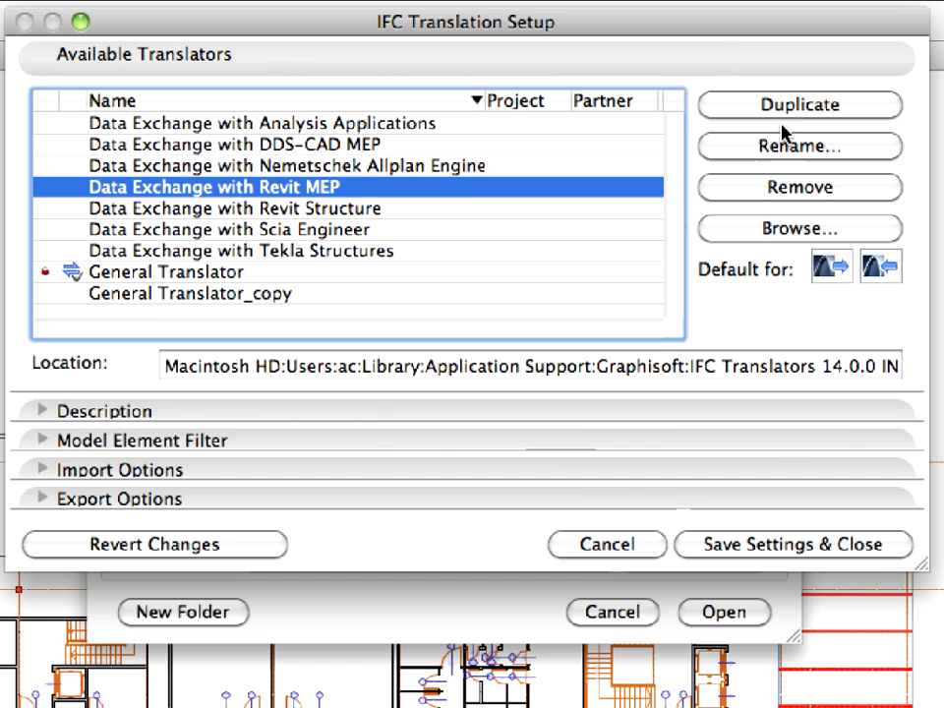
pyautogui.click(869, 108)
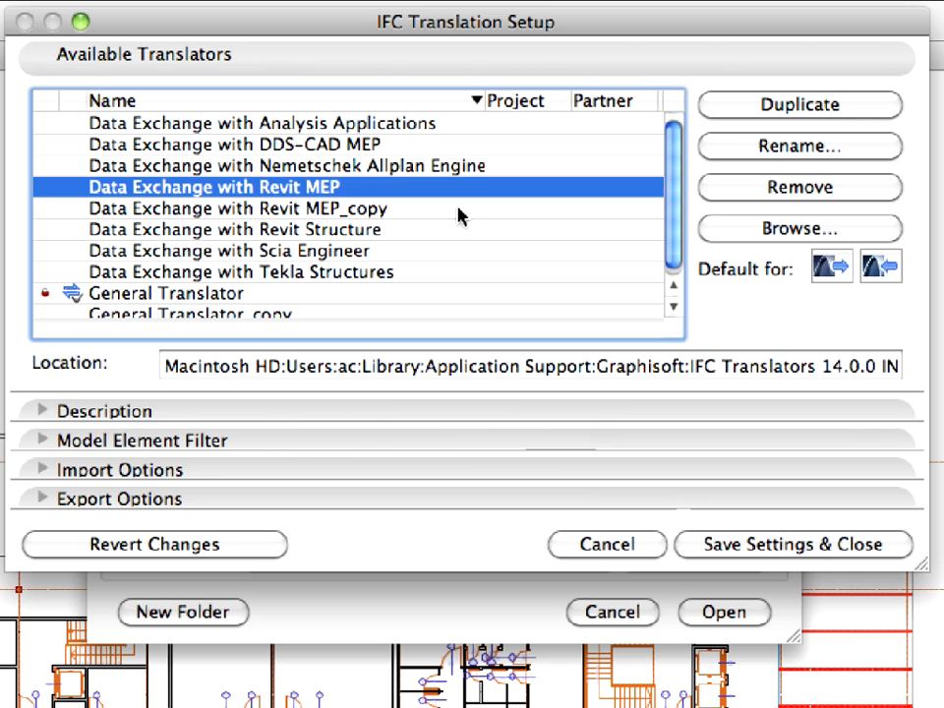
pyautogui.click(437, 214)
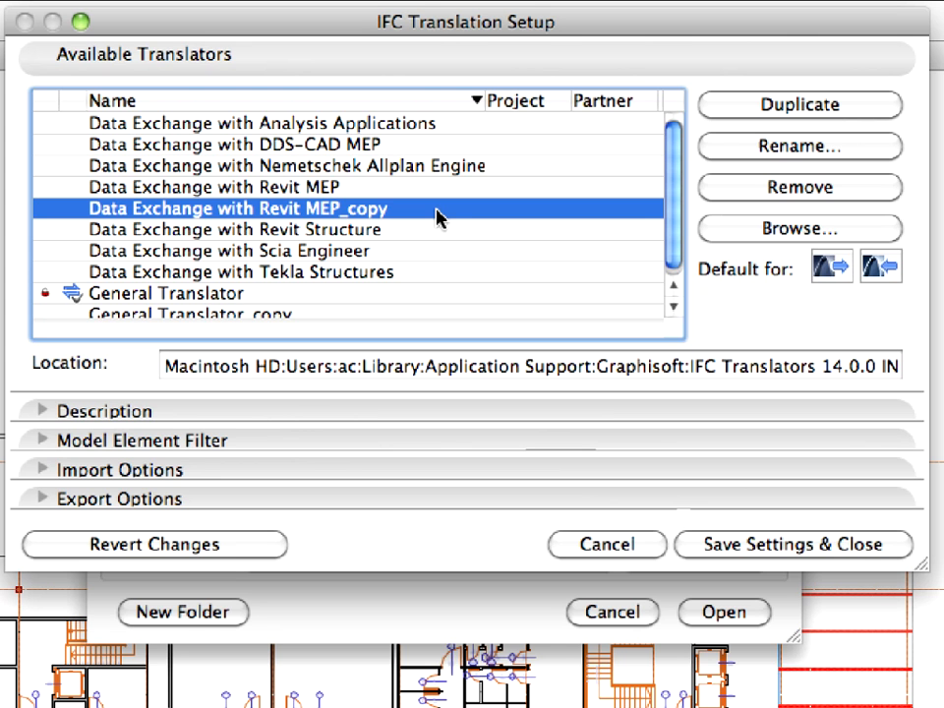
# - Set the copied translator's model element filter to the HVAC IFC domain
pyautogui.click(39, 442)
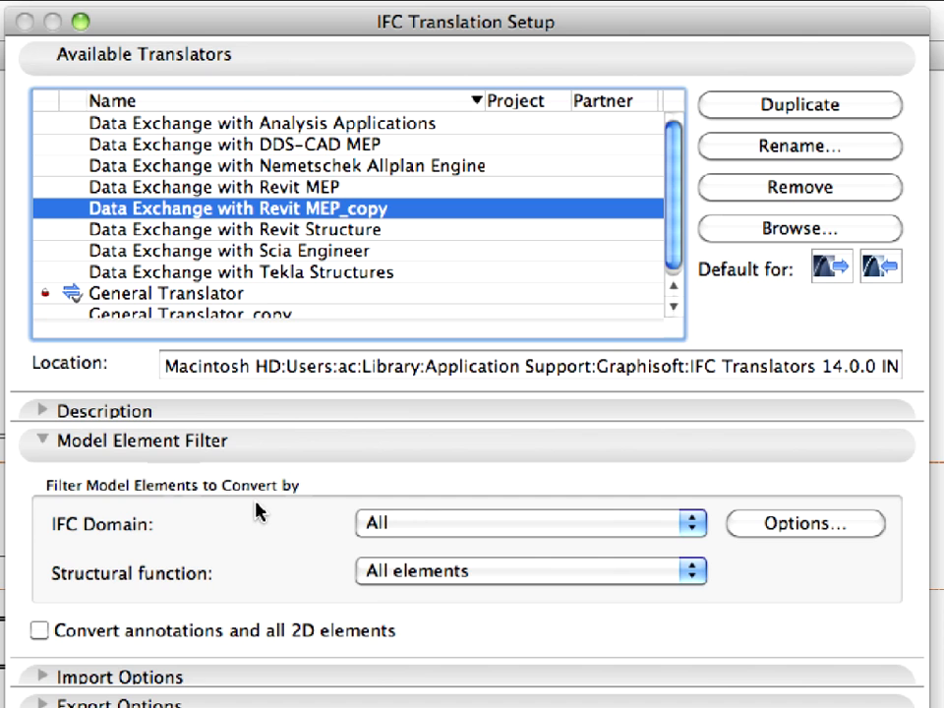
pyautogui.click(440, 532)
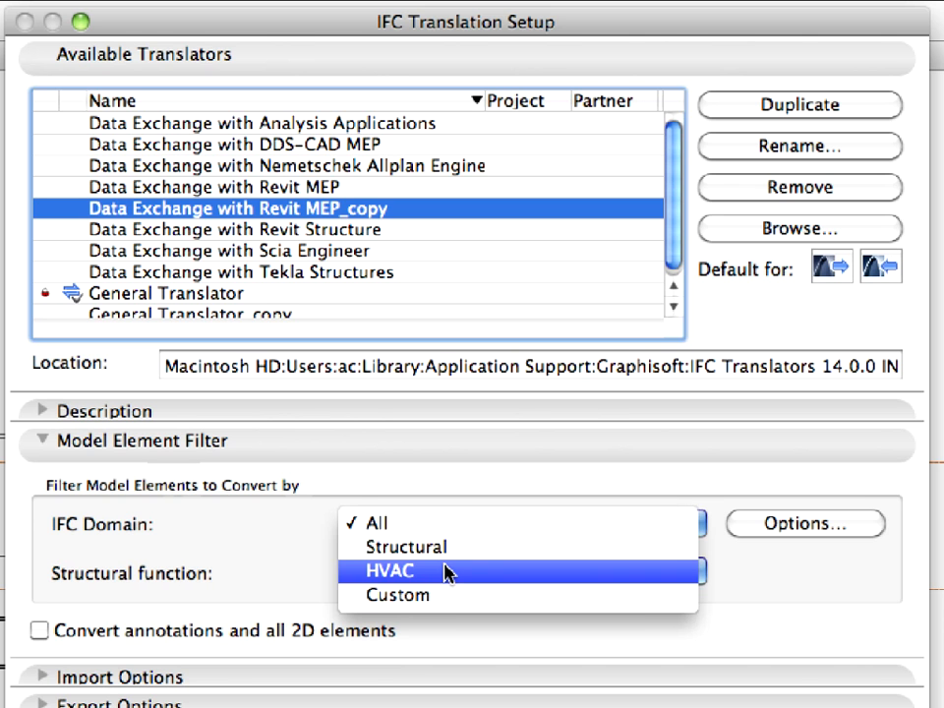
pyautogui.click(446, 573)
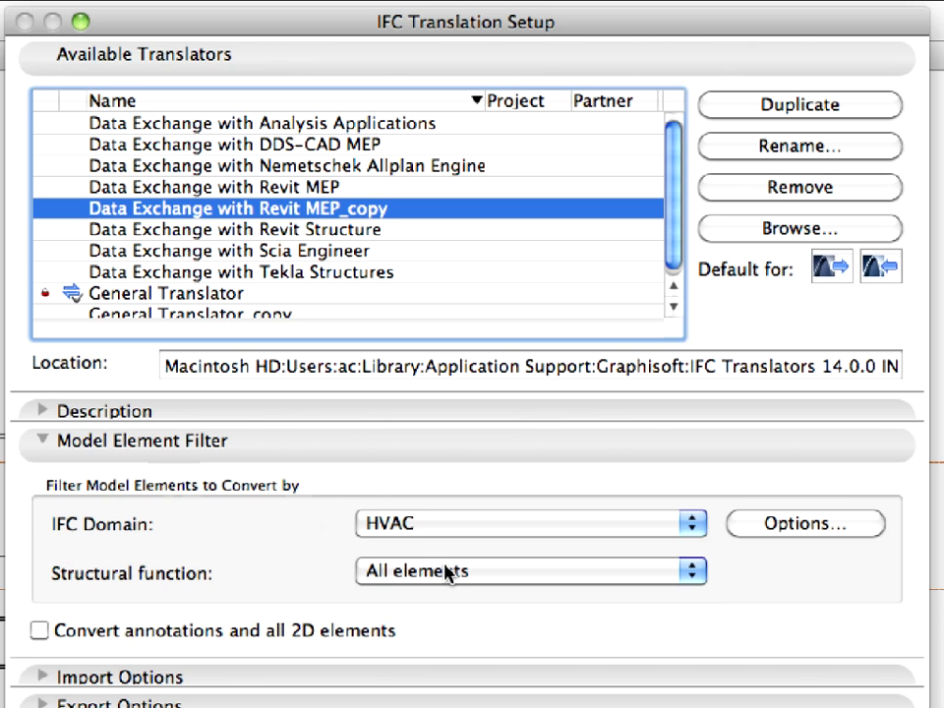
pyautogui.click(371, 443)
# - Turn off Show Model Filter on import and place imported elements on an unlocked common new layer named IFC Revit MEP Model
pyautogui.click(366, 470)
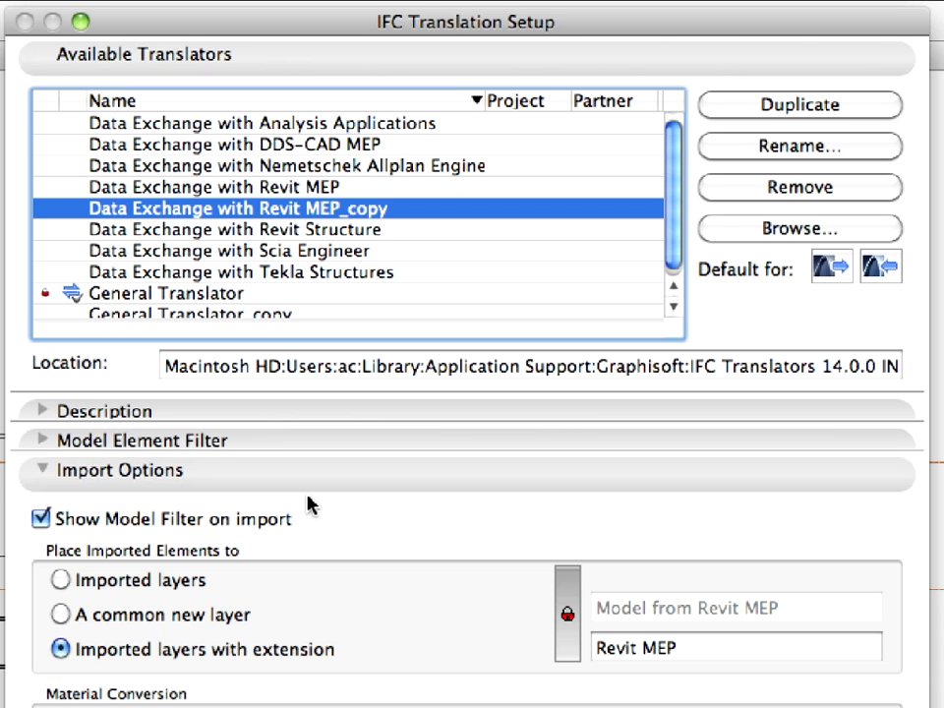
pyautogui.click(273, 524)
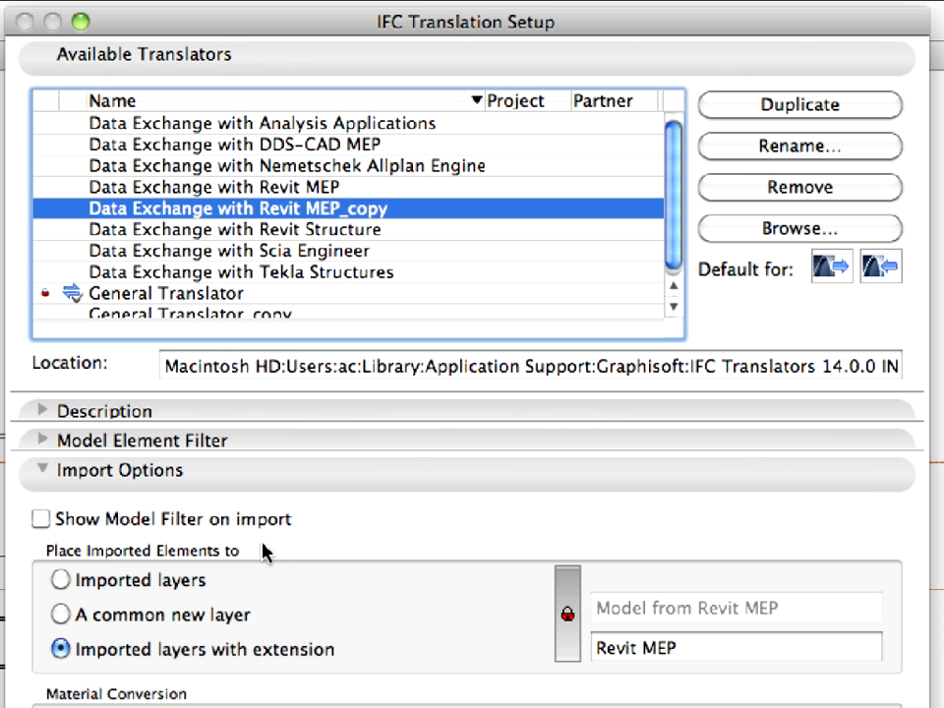
pyautogui.click(246, 617)
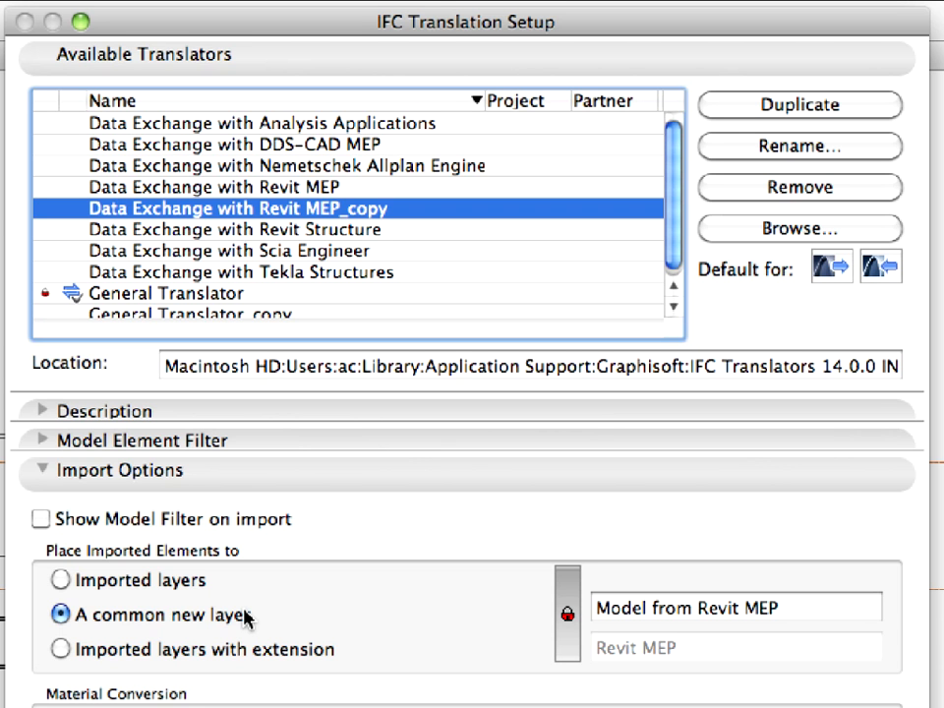
pyautogui.click(575, 637)
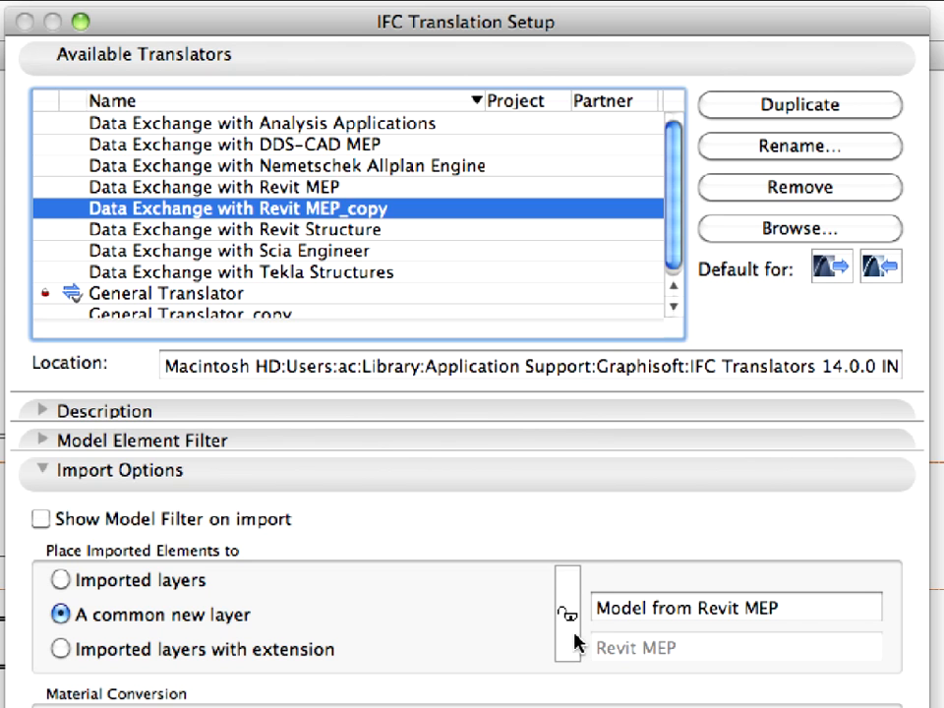
pyautogui.click(793, 611)
pyautogui.moveTo(793, 611); pyautogui.dragTo(573, 610)
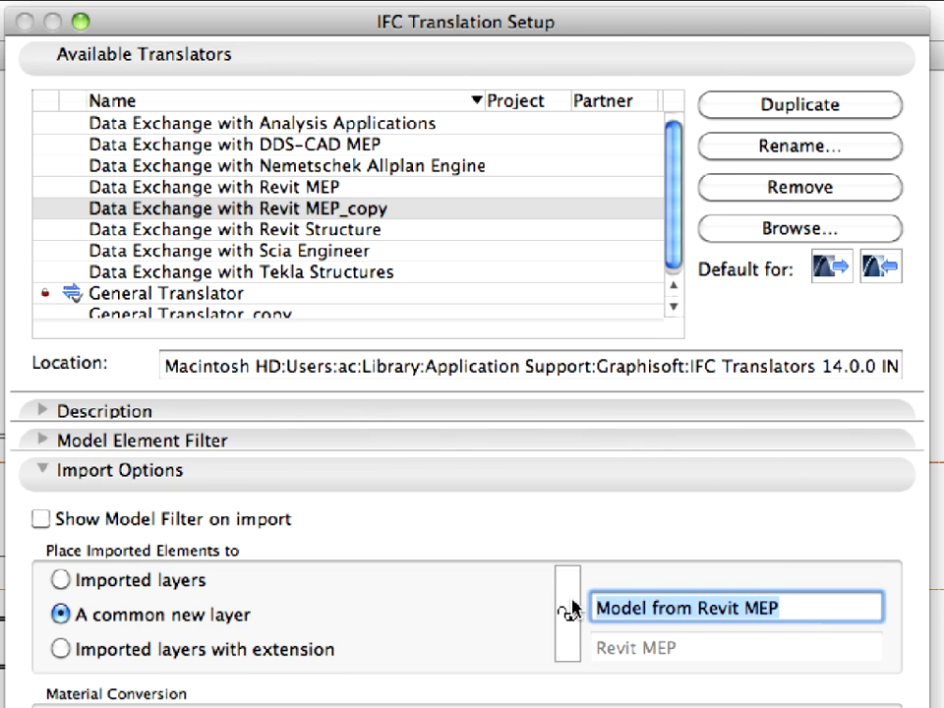
pyautogui.write('IFC Rev')
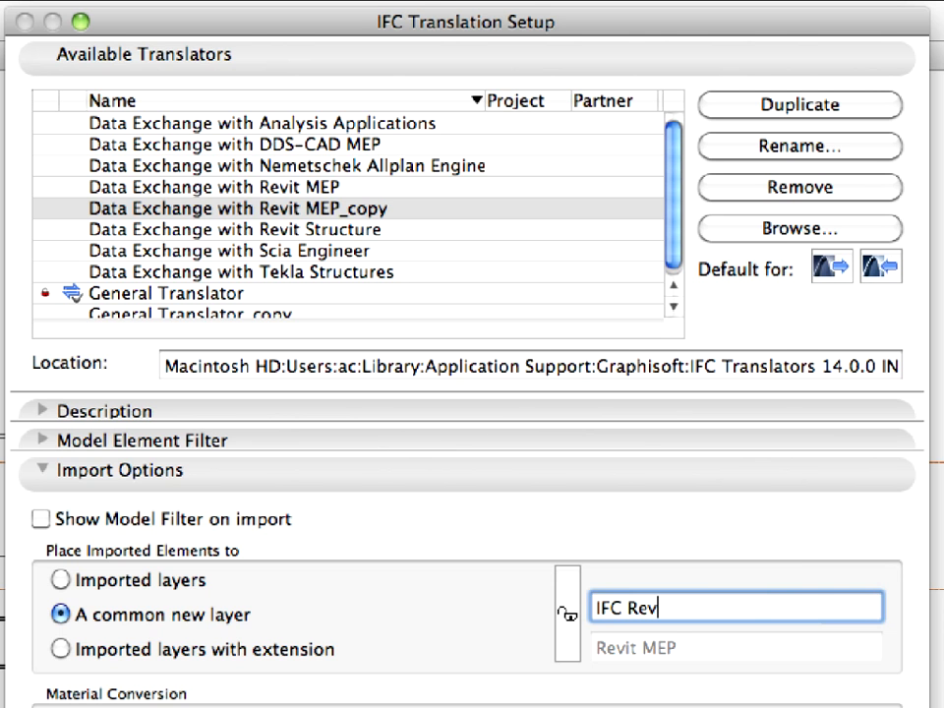
pyautogui.write('it MEP Model')
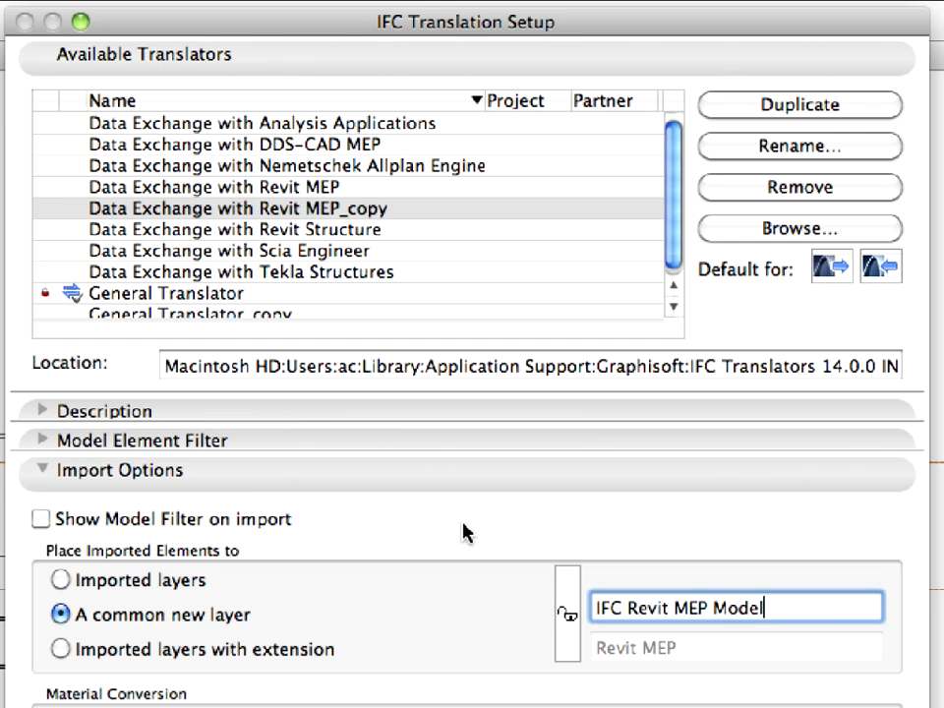
pyautogui.click(427, 478)
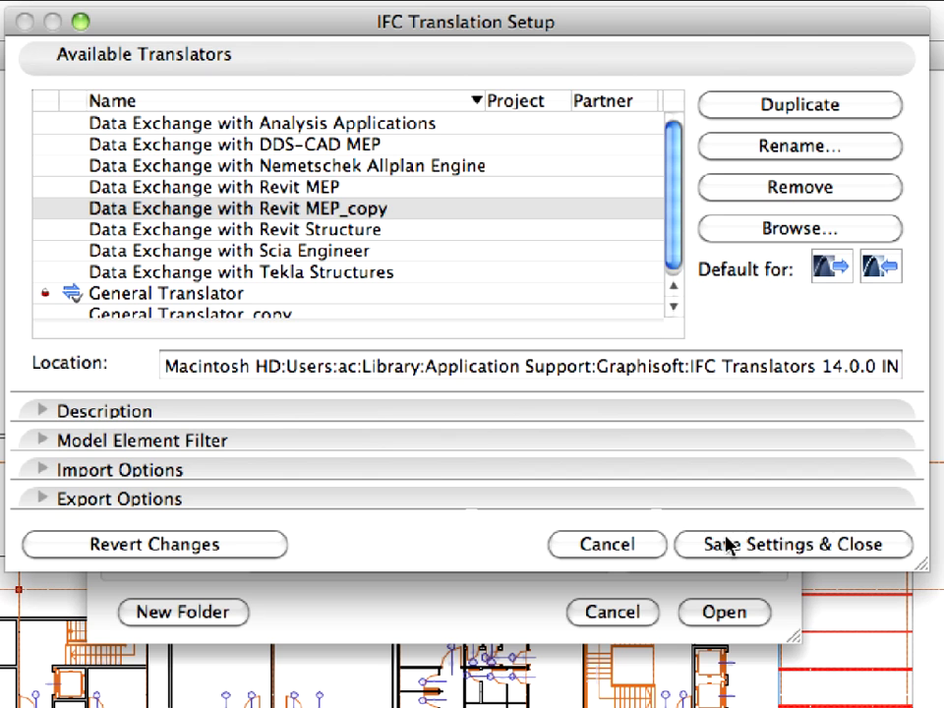
# - Save the translator settings and merge the selected IFC file into the third floor plan
pyautogui.click(689, 549)
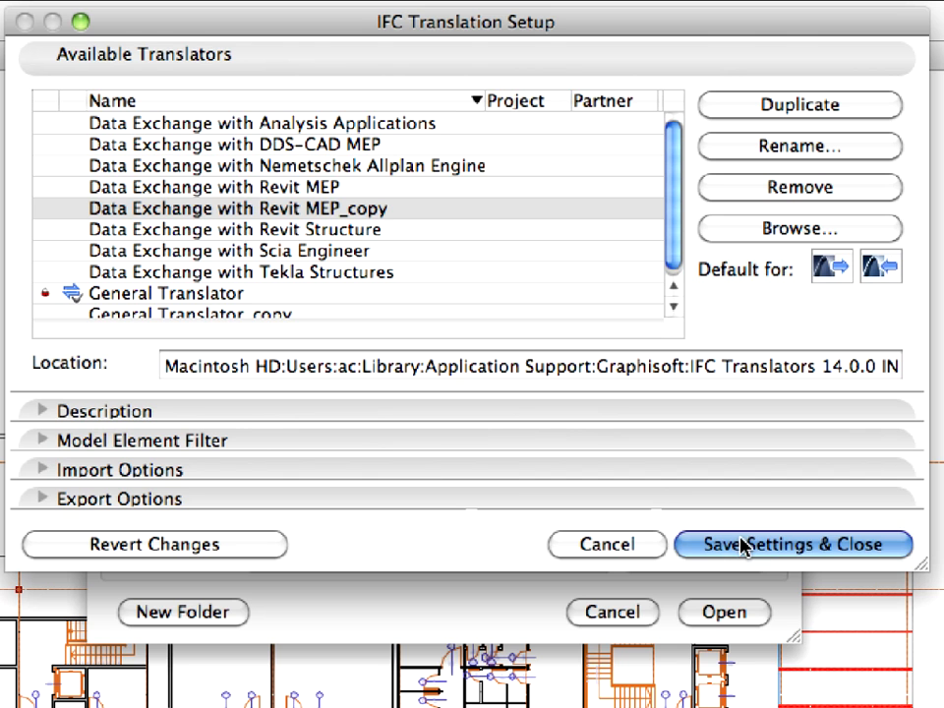
pyautogui.click(901, 547)
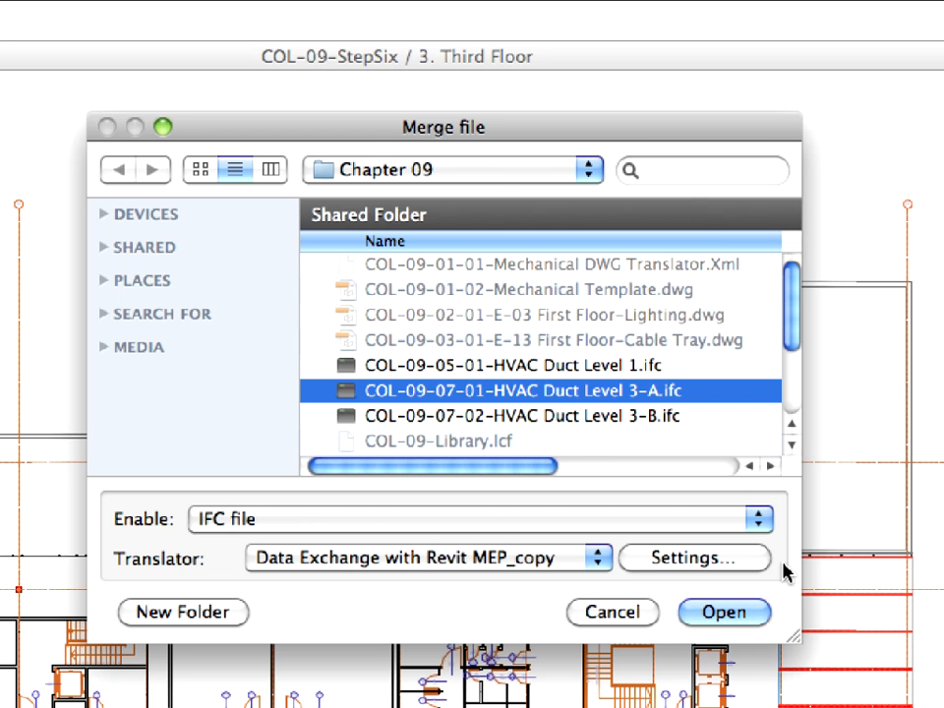
pyautogui.click(763, 619)
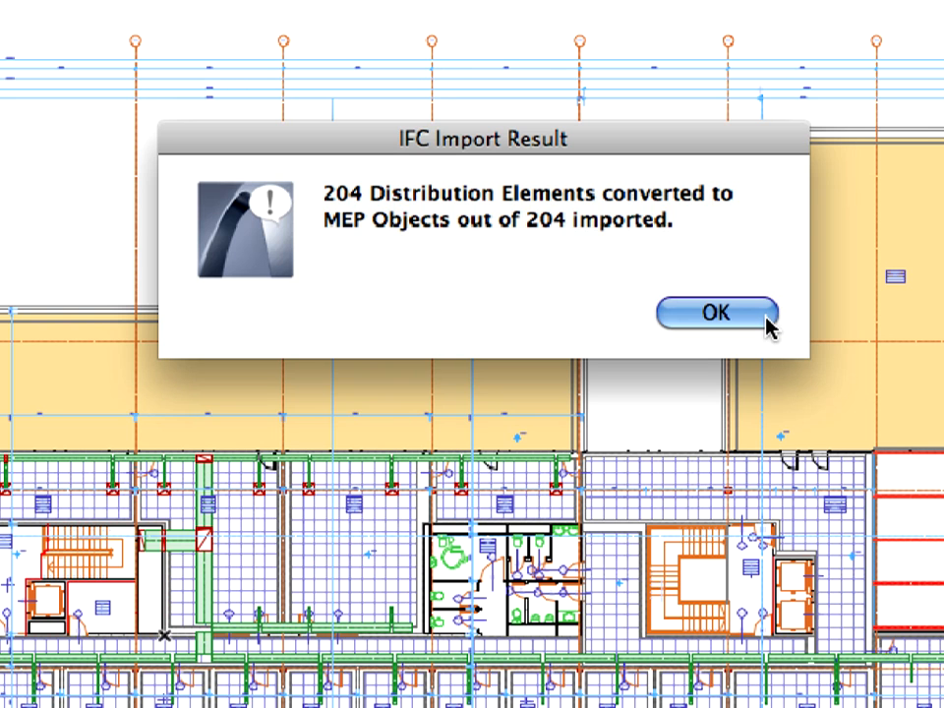
pyautogui.click(767, 319)
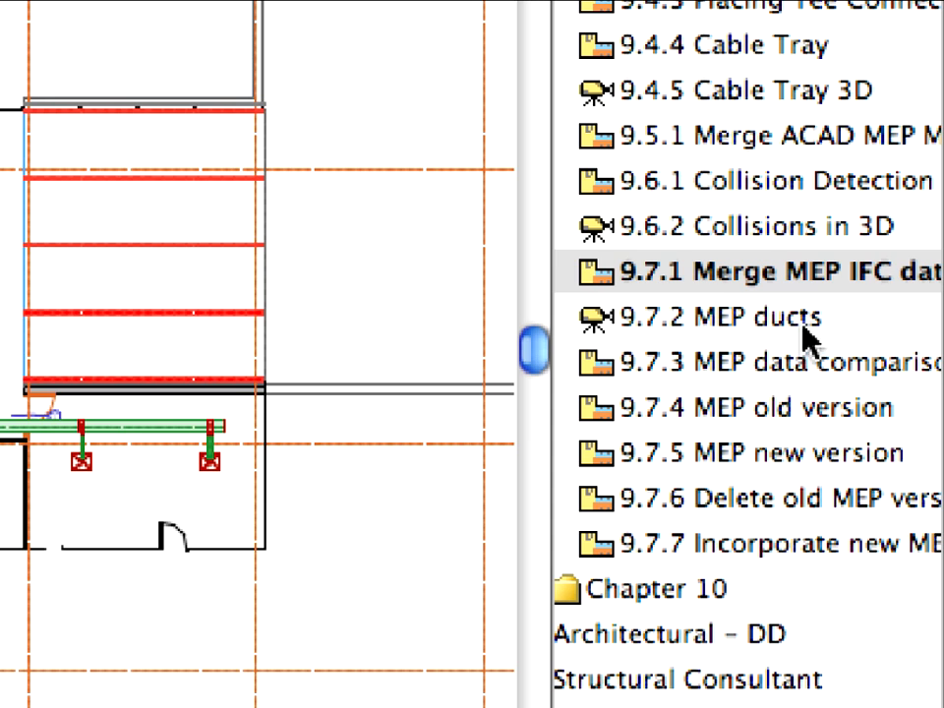
# - Open the saved 3D view 9.7.2 MEP ducts
pyautogui.doubleClick(903, 430)
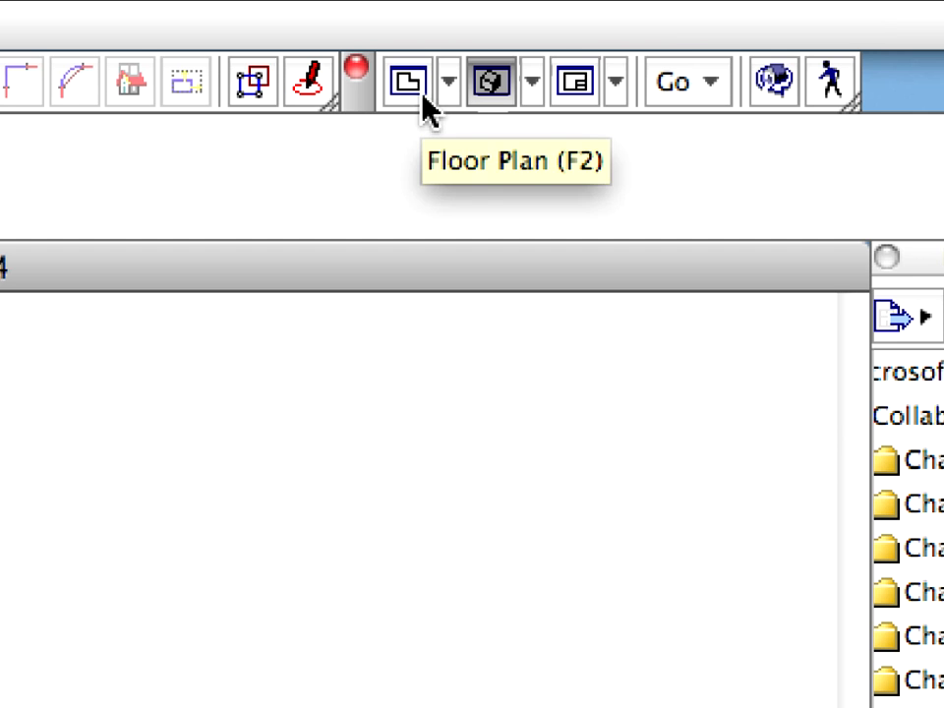
# - Return to the floor plan and start the Detect IFC Model Changes wizard
pyautogui.click(423, 97)
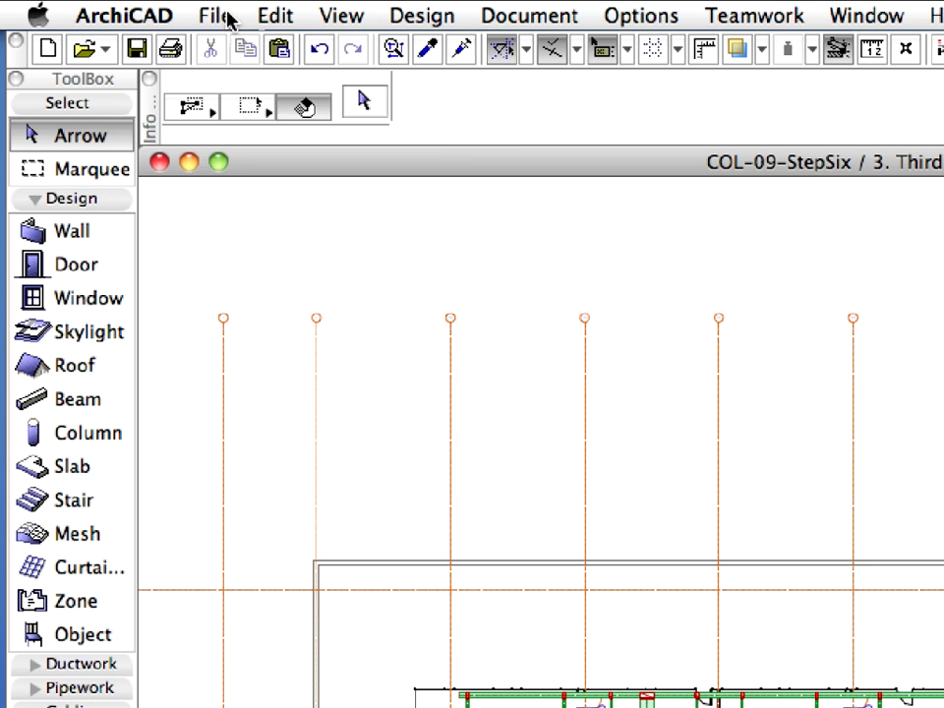
pyautogui.click(148, 9)
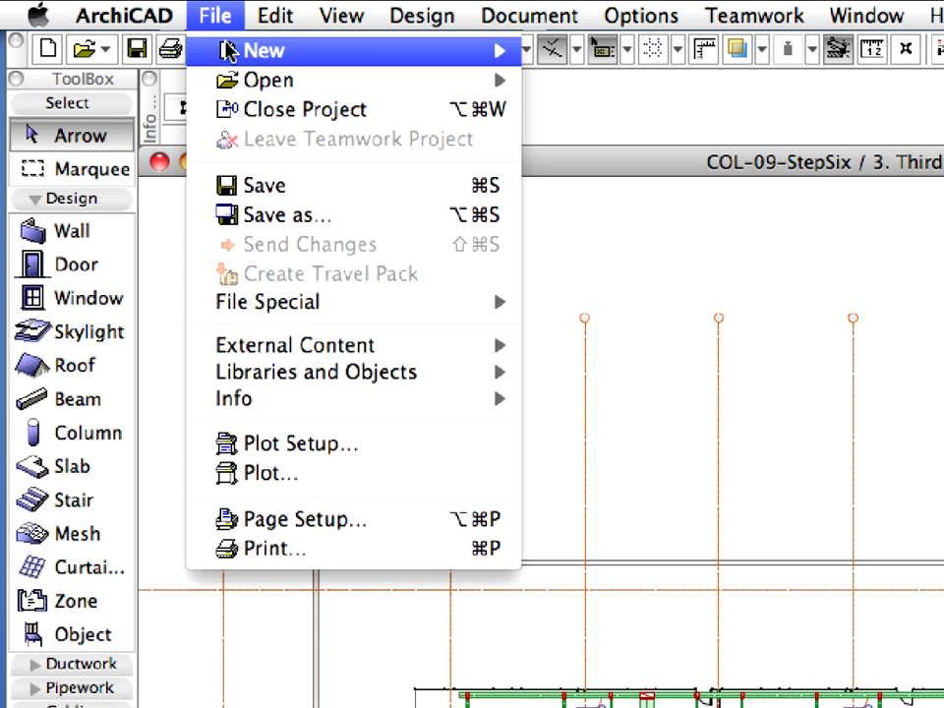
pyautogui.moveTo(265, 300)
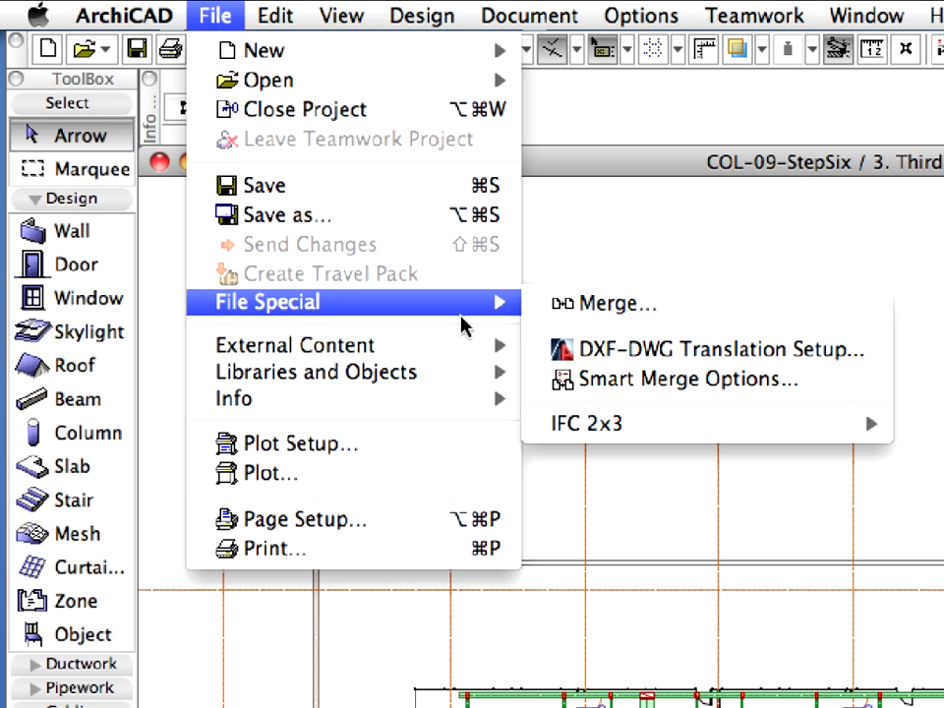
pyautogui.moveTo(653, 424)
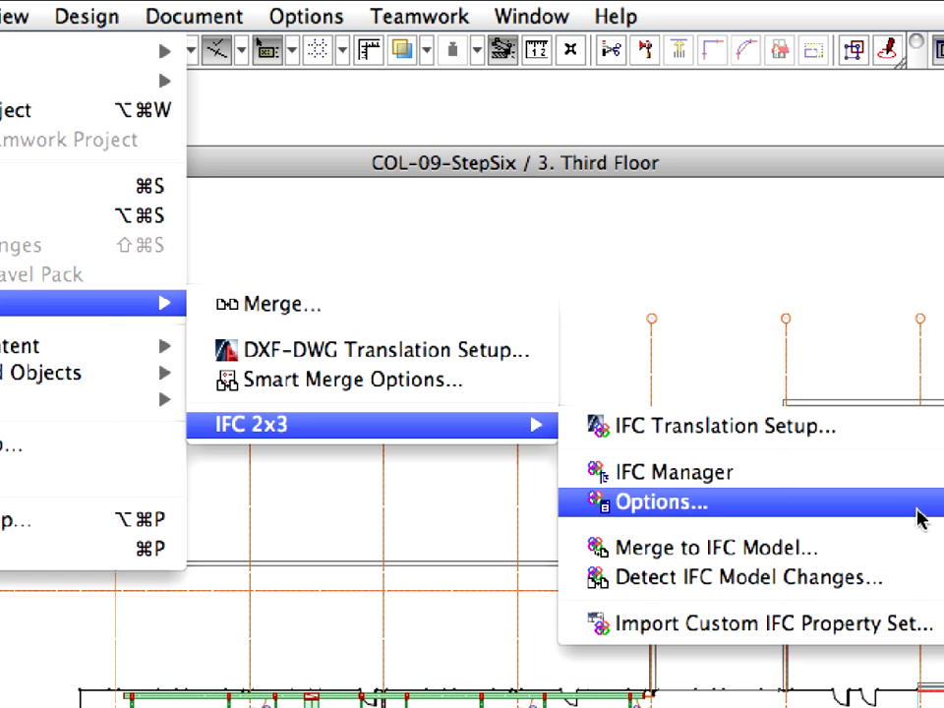
pyautogui.click(908, 581)
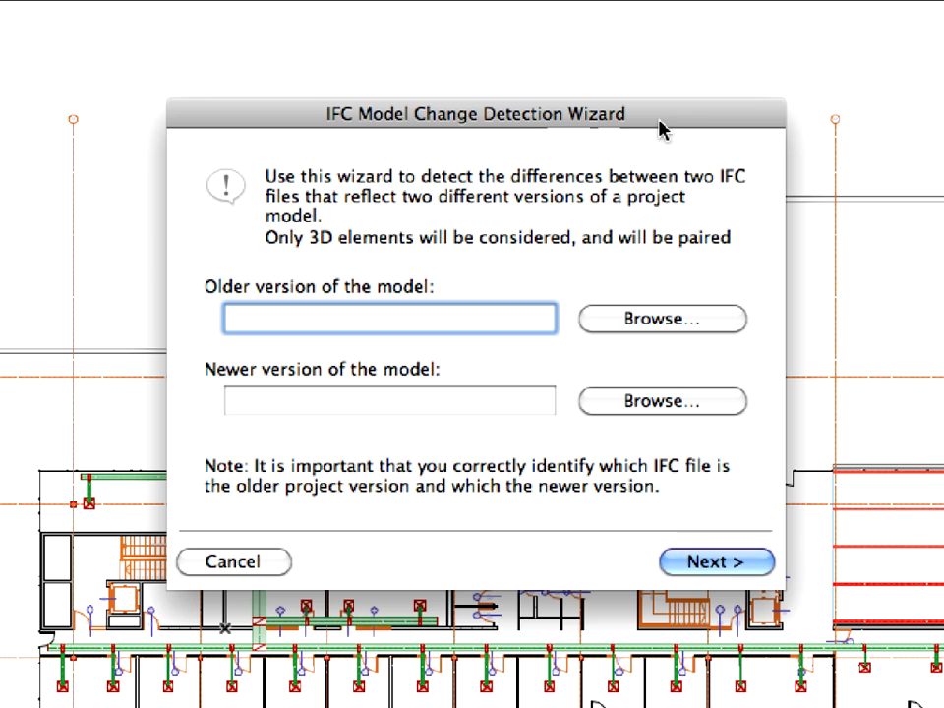
# - Set COL-09-07-01-HVAC Duct Level 3-A.ifc as the older model version and COL-09-07-02-HVAC Duct Level 3-B.ifc as the newer one
pyautogui.click(726, 321)
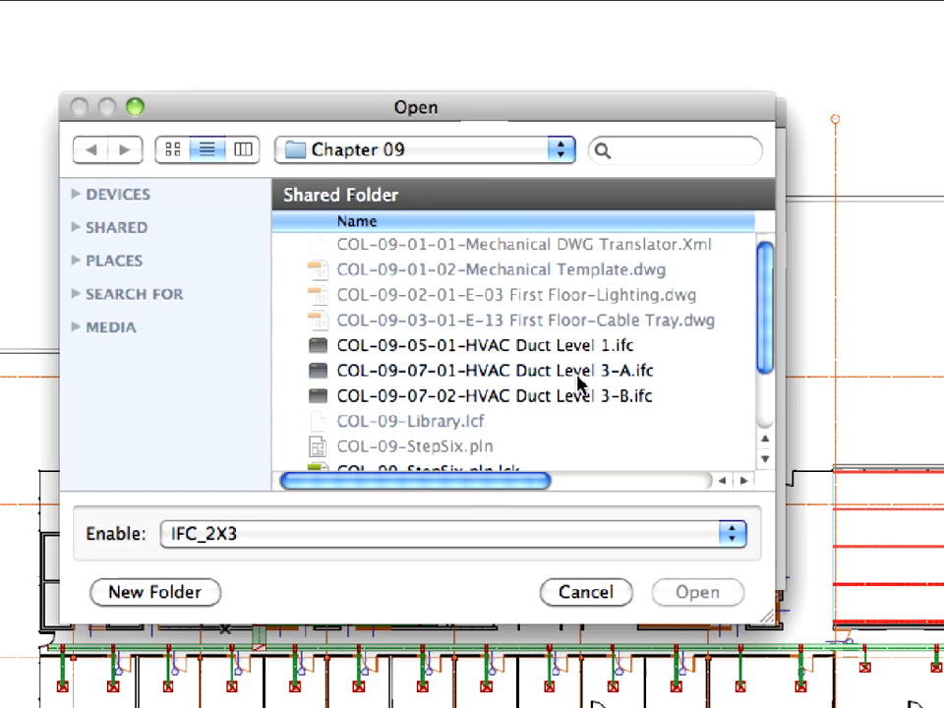
pyautogui.click(652, 374)
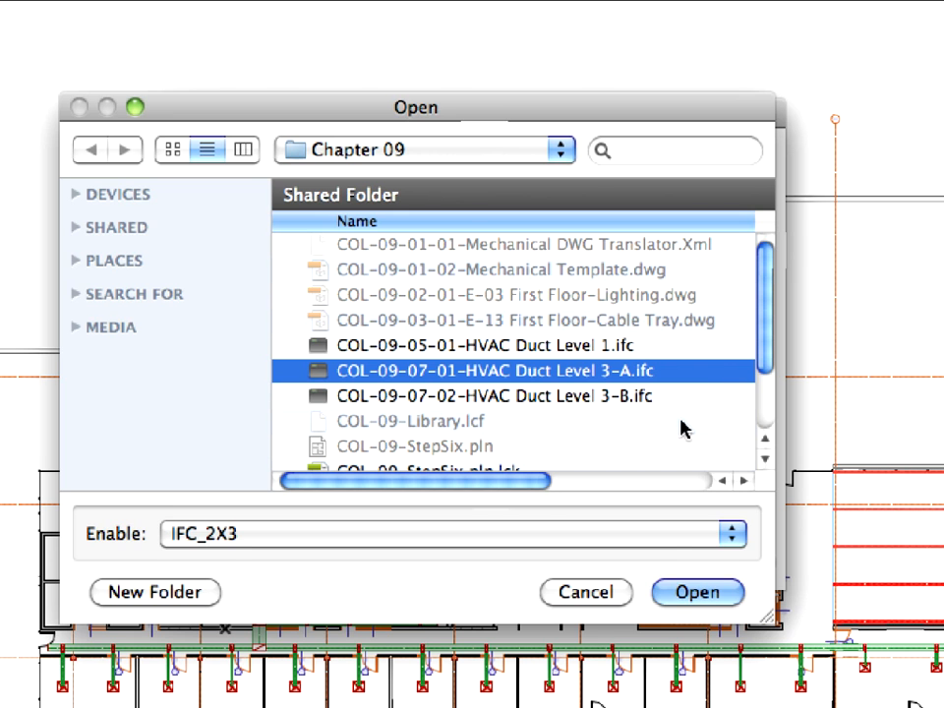
pyautogui.click(685, 593)
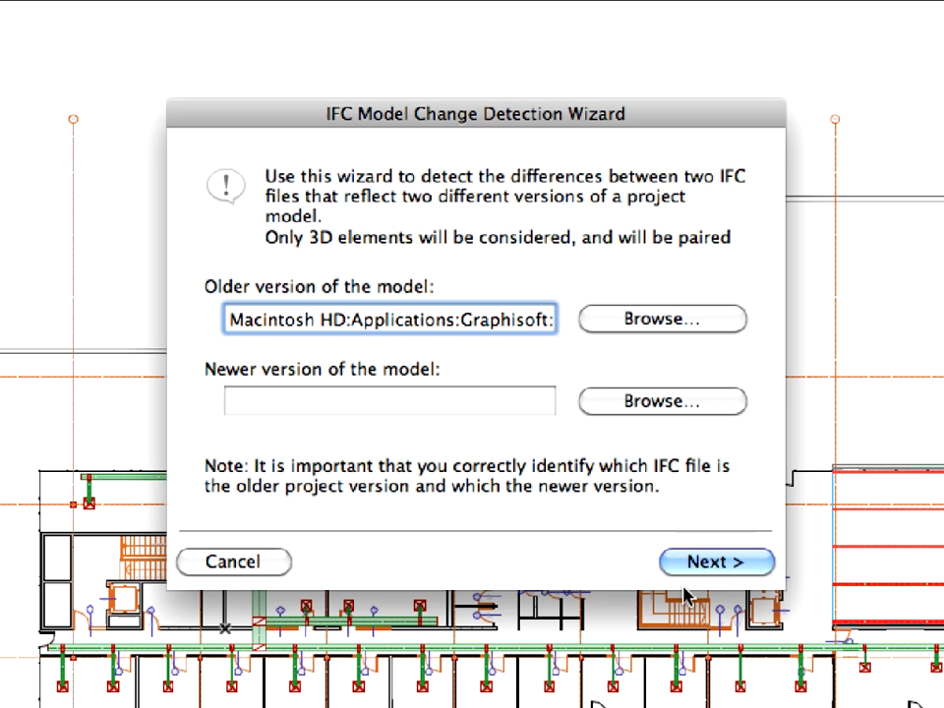
pyautogui.click(707, 406)
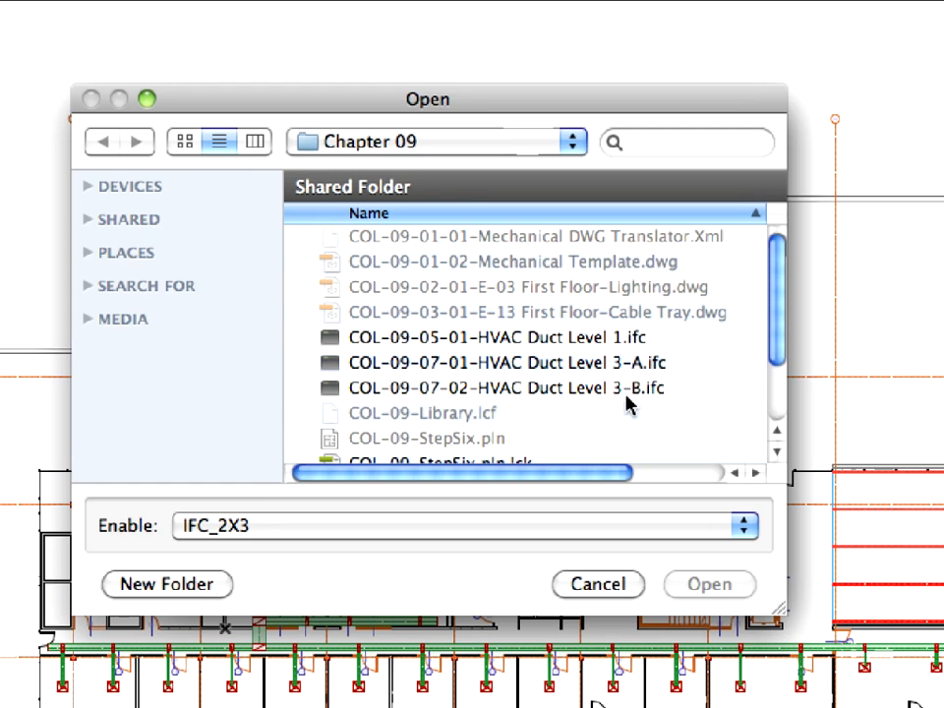
pyautogui.click(628, 394)
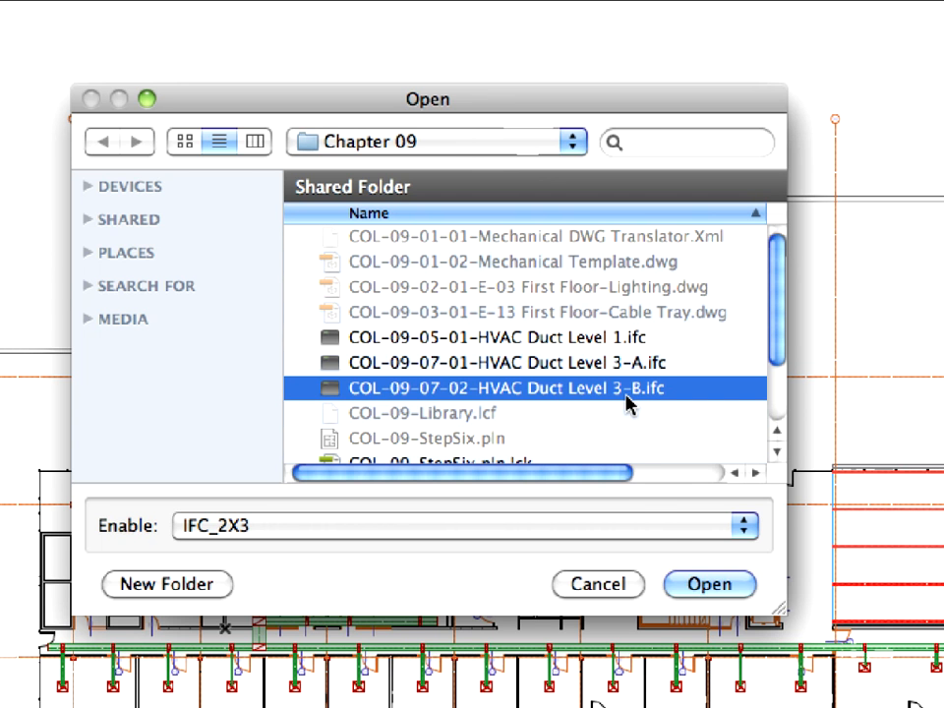
pyautogui.click(701, 586)
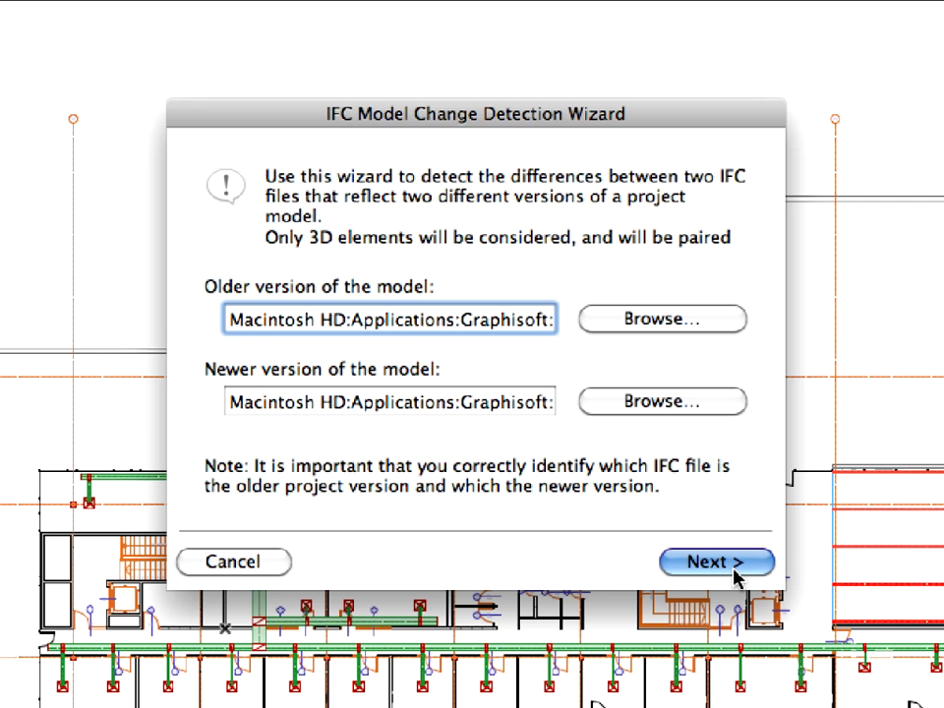
pyautogui.click(716, 562)
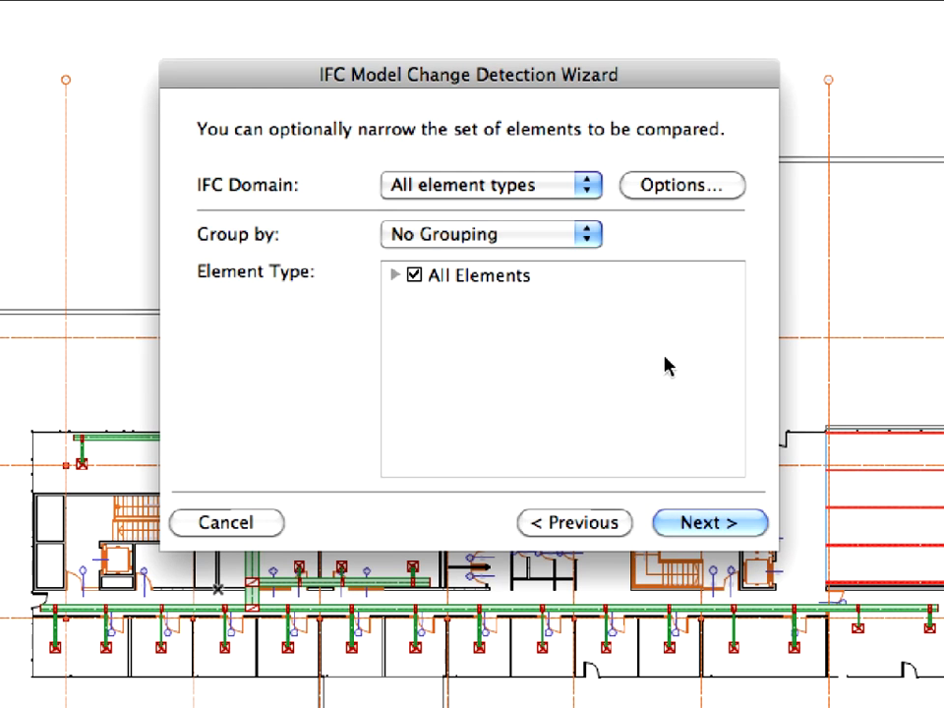
# - Limit the comparison to the HVAC domain and merge the changes onto the IFC Imported Old and IFC Imported New layers
pyautogui.click(542, 187)
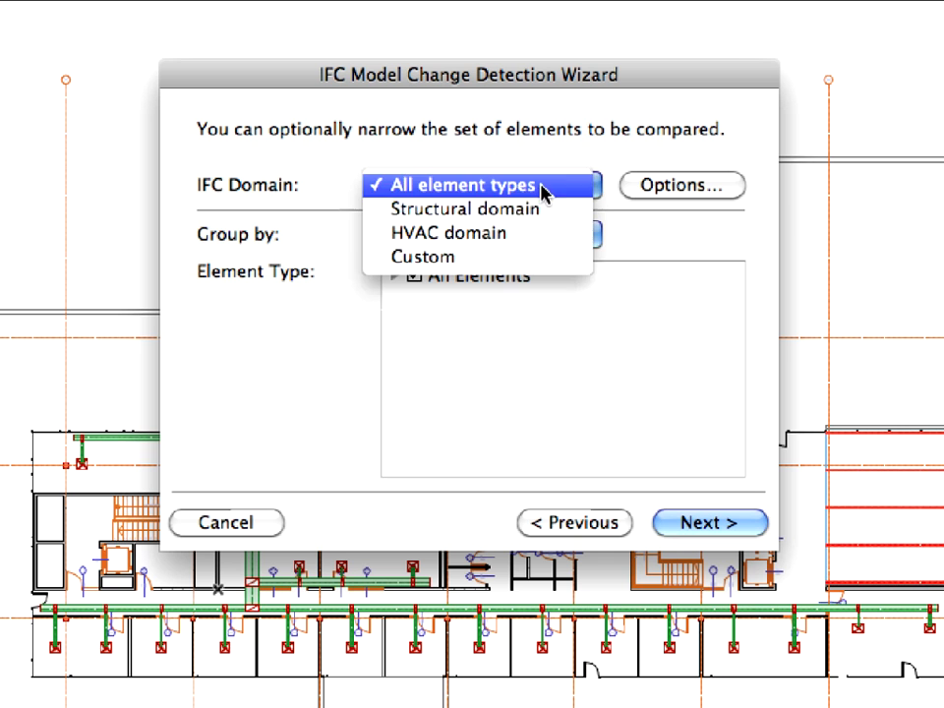
pyautogui.click(557, 240)
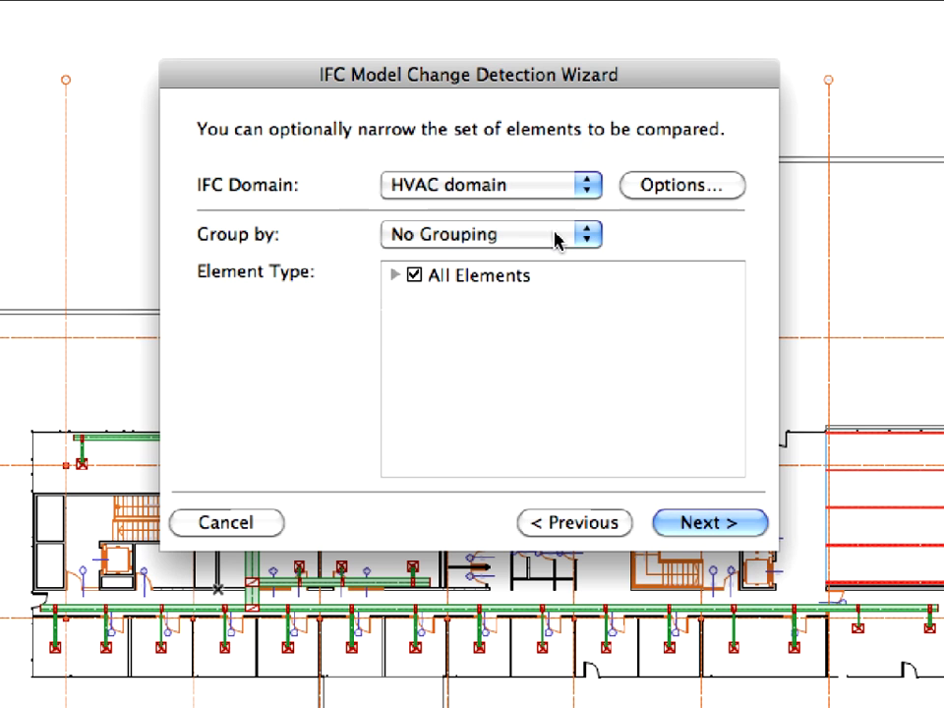
pyautogui.click(733, 524)
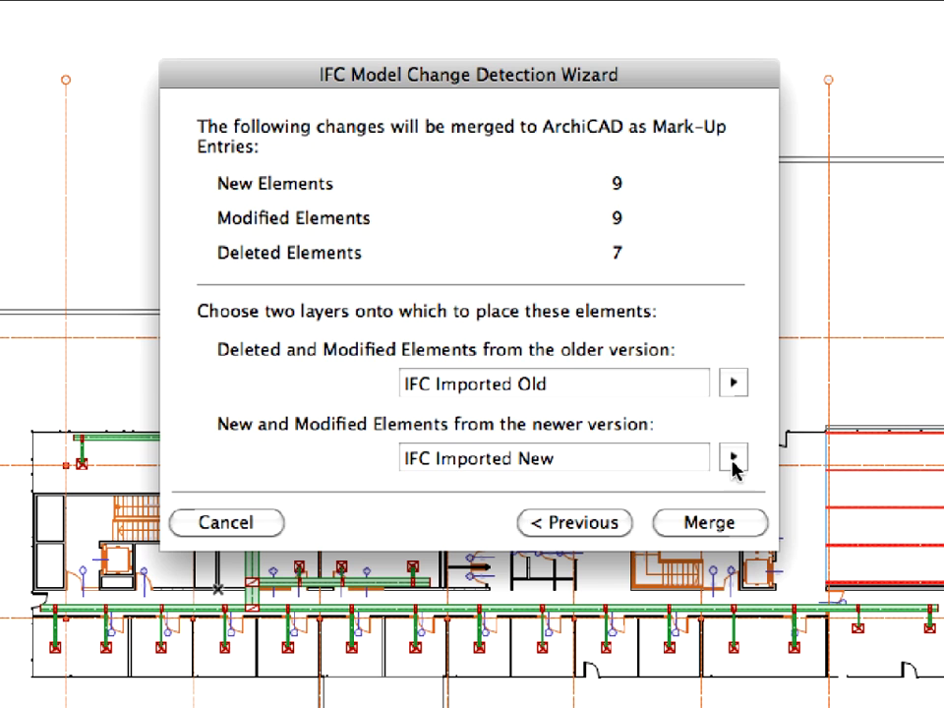
pyautogui.click(751, 527)
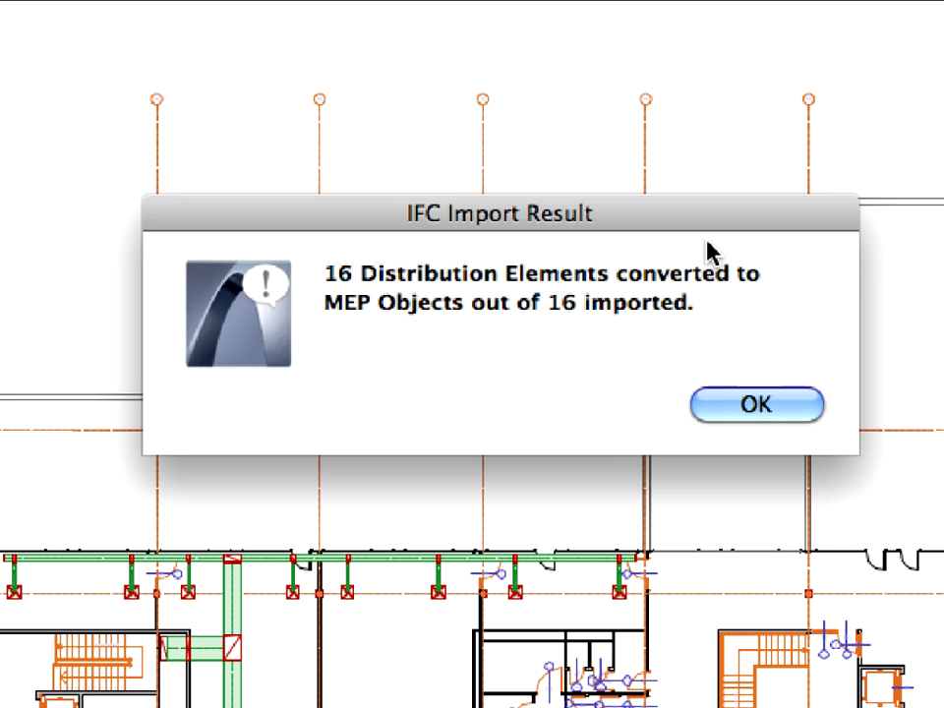
pyautogui.click(805, 411)
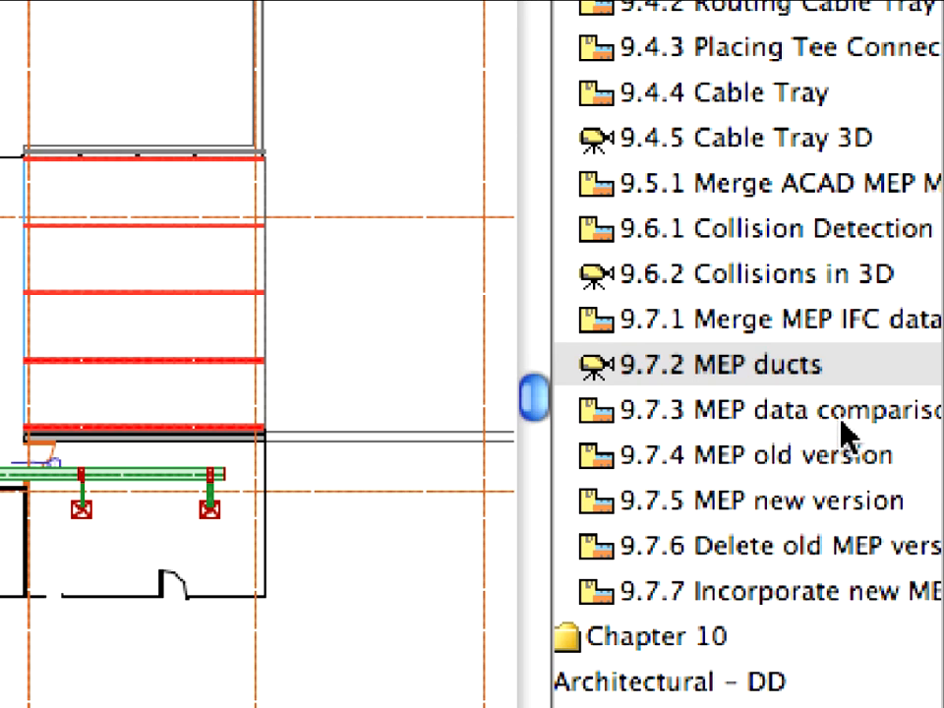
# - Open the saved view 9.7.3 MEP data comparison and examine the deleted, modified and new element mark-up entries
pyautogui.click(916, 447)
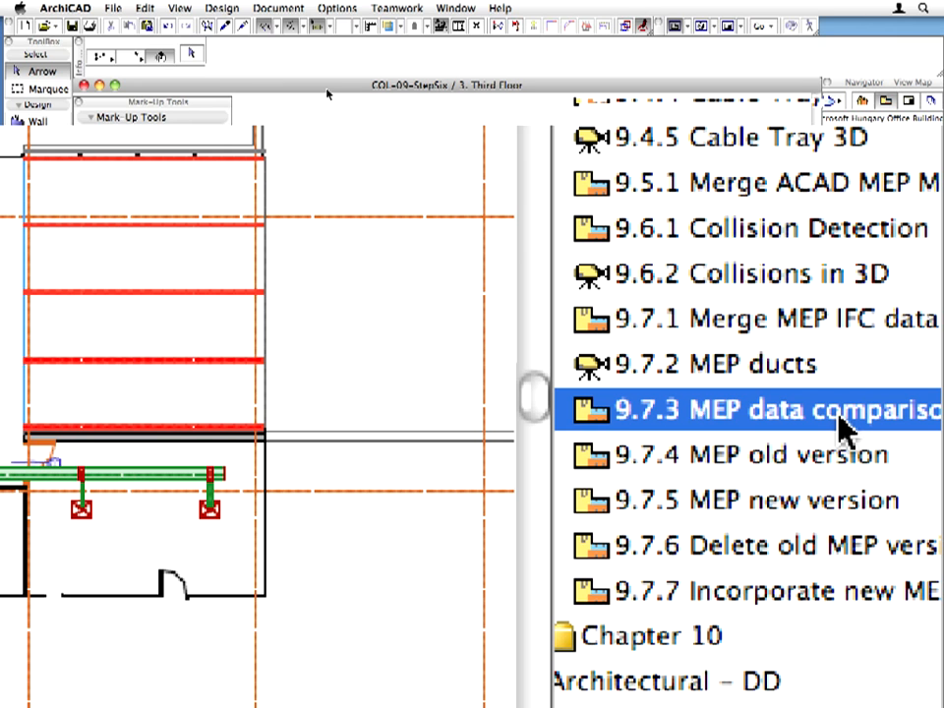
pyautogui.doubleClick(846, 429)
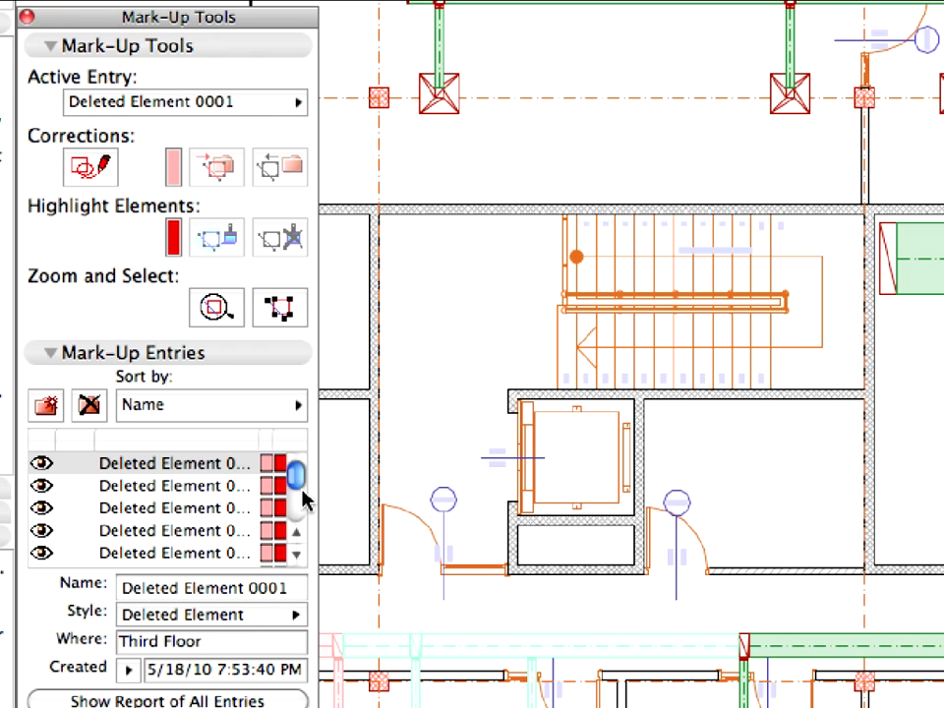
pyautogui.click(210, 487)
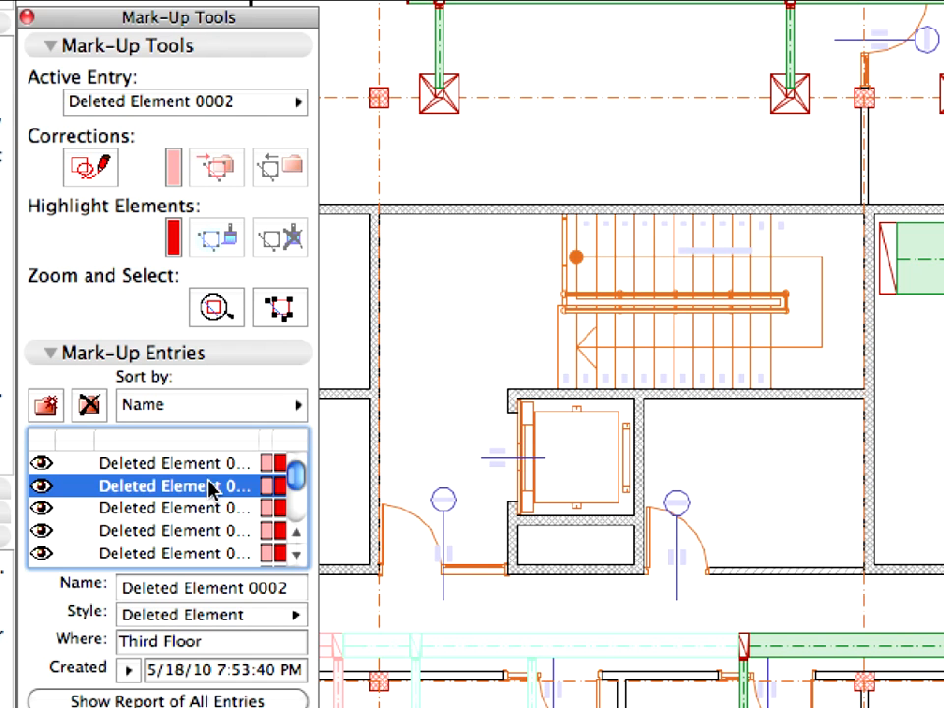
pyautogui.click(211, 505)
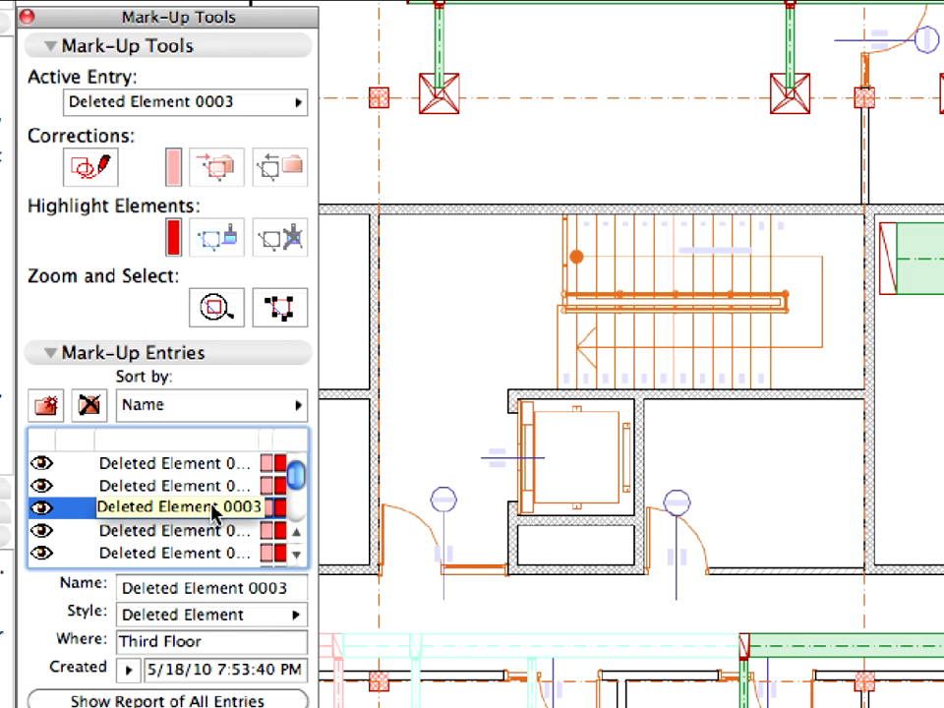
pyautogui.moveTo(295, 481); pyautogui.dragTo(299, 484)
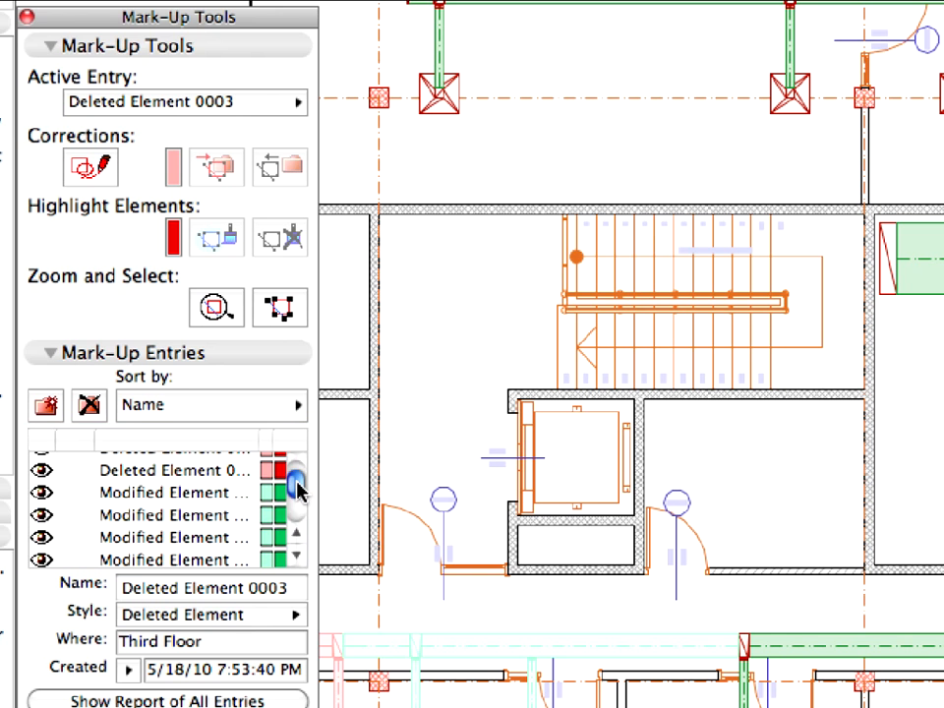
pyautogui.click(221, 495)
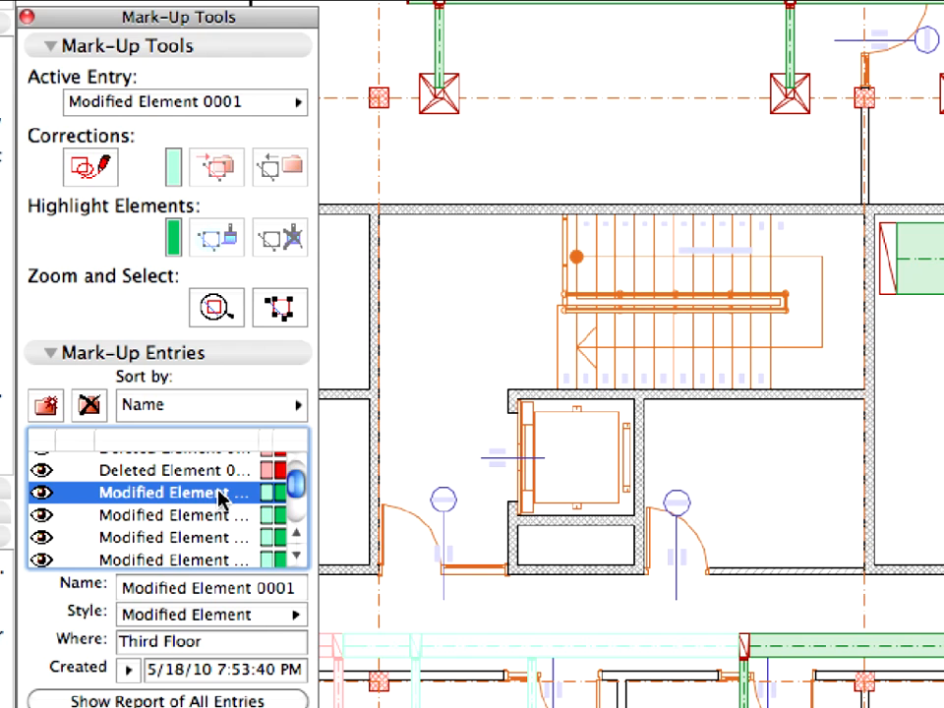
pyautogui.moveTo(296, 484); pyautogui.dragTo(297, 508)
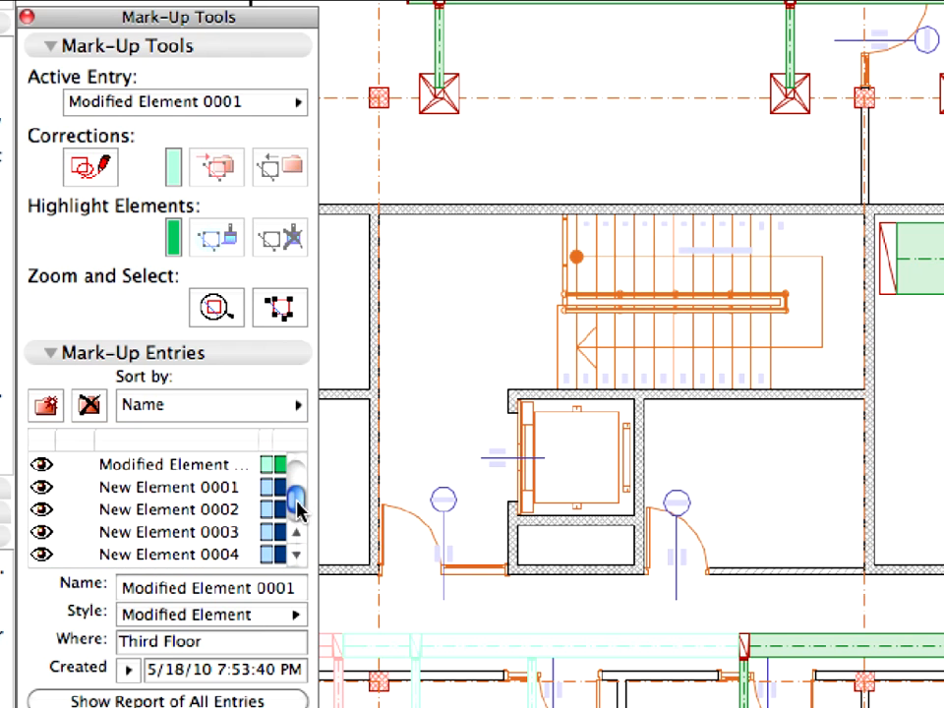
pyautogui.click(201, 493)
pyautogui.click(203, 507)
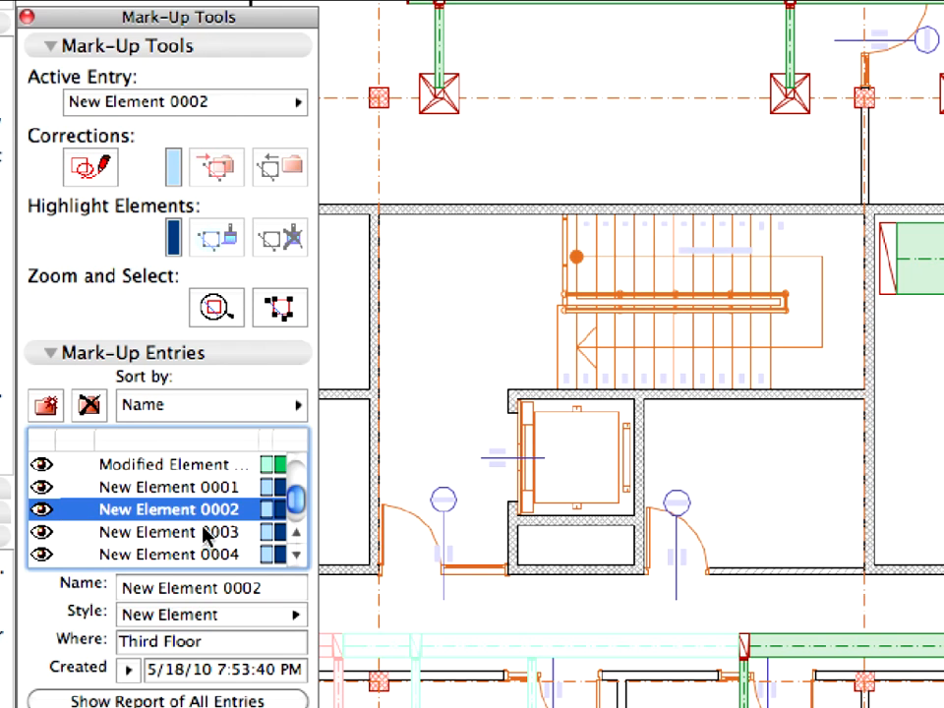
pyautogui.click(206, 532)
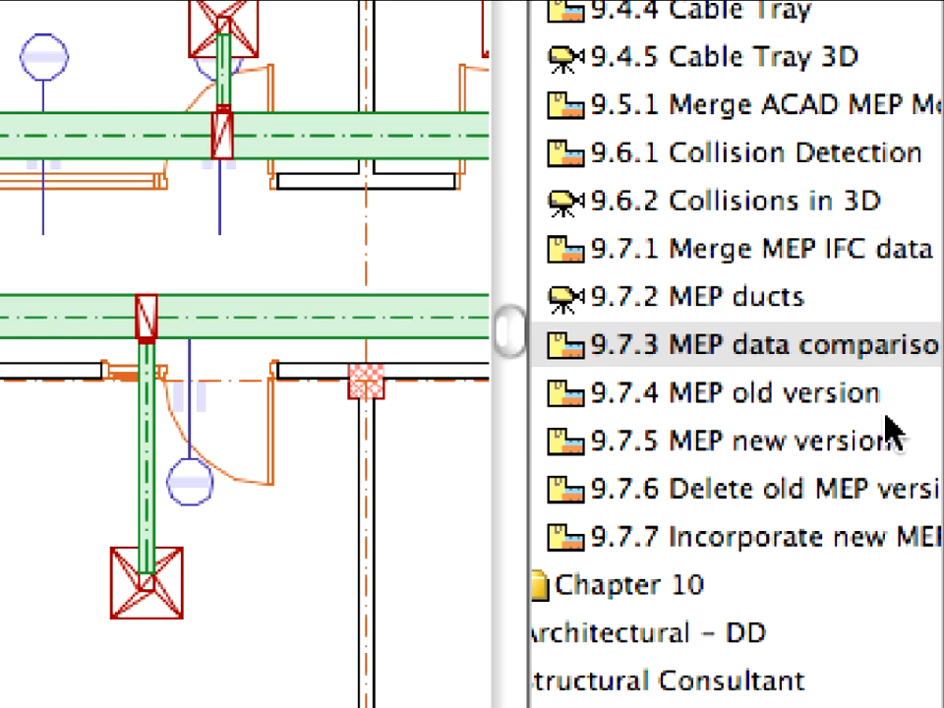
# - Open the saved view 9.7.4 MEP old version and check the information of the main straight duct
pyautogui.doubleClick(861, 406)
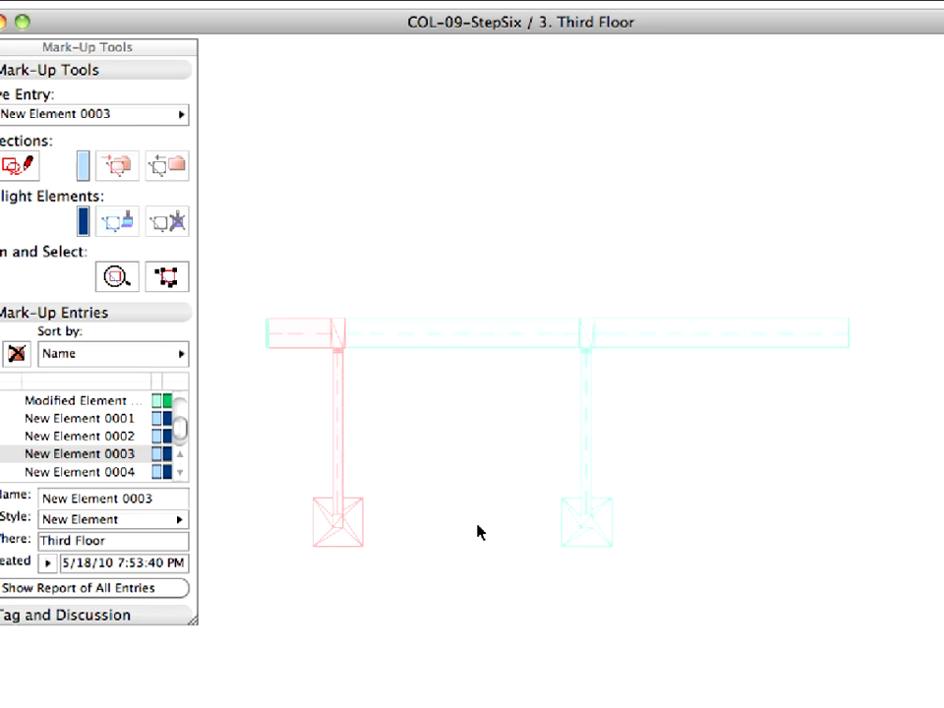
pyautogui.moveTo(413, 354)
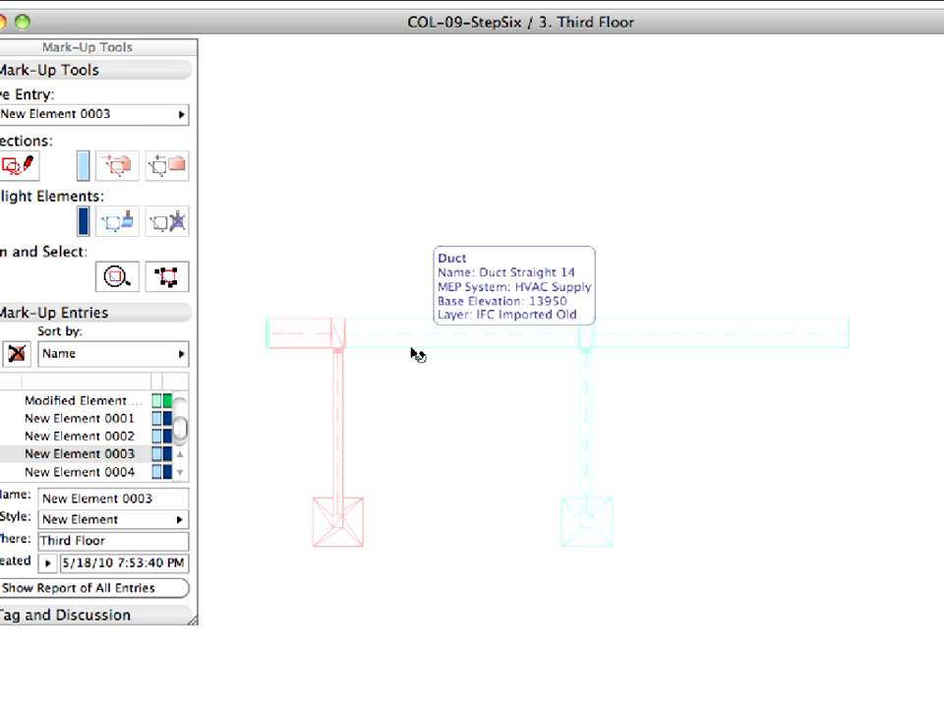
# - Open the saved view 9.7.5 MEP new version and show 9.7.4 MEP old version as its trace reference
pyautogui.click(858, 484)
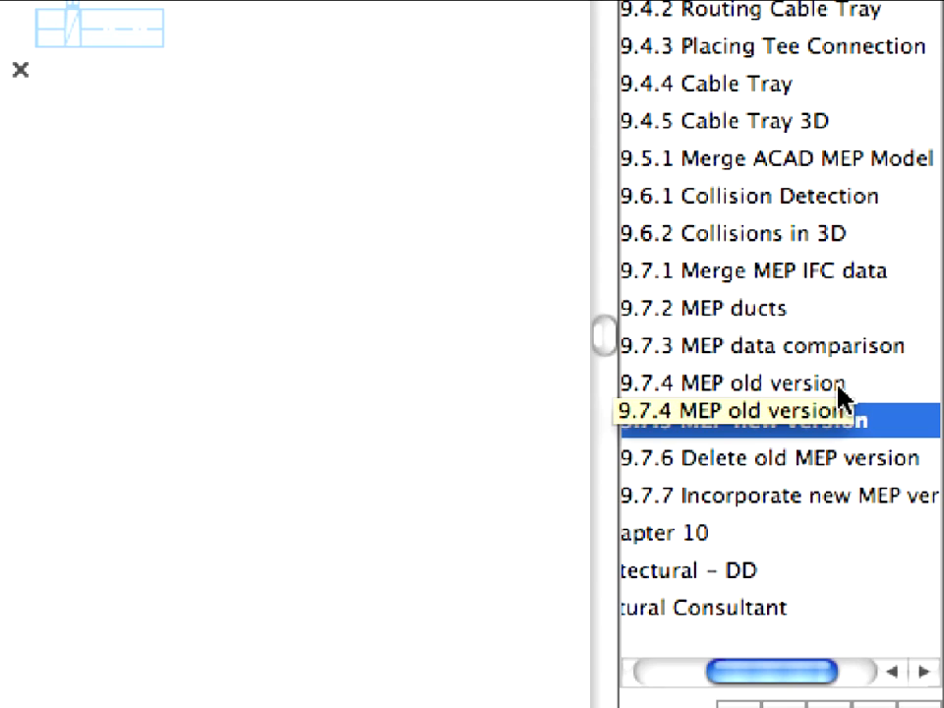
pyautogui.rightClick(838, 391)
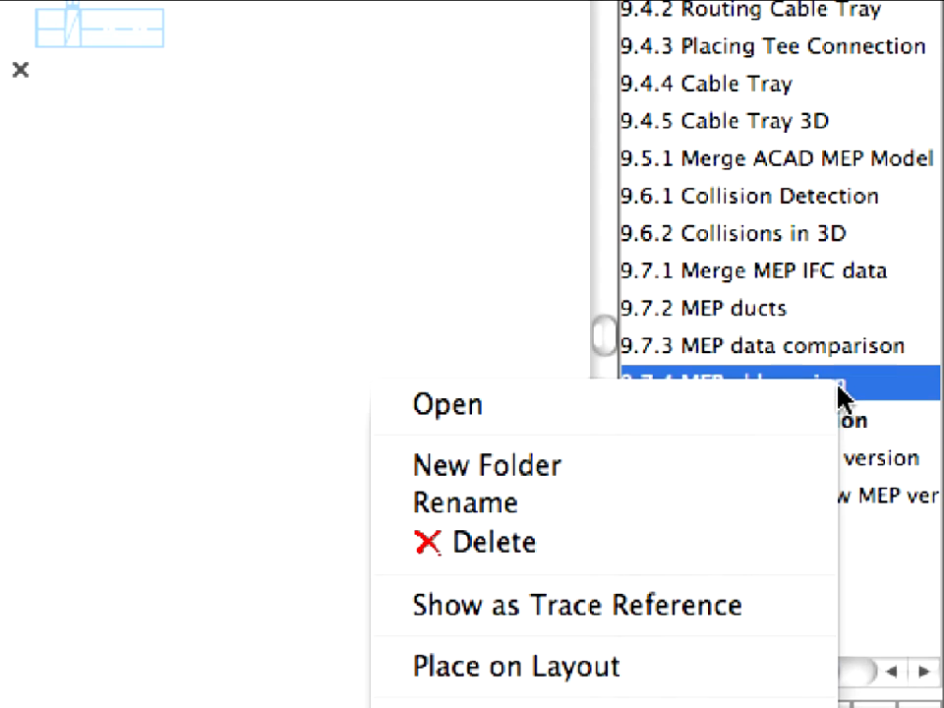
pyautogui.click(825, 618)
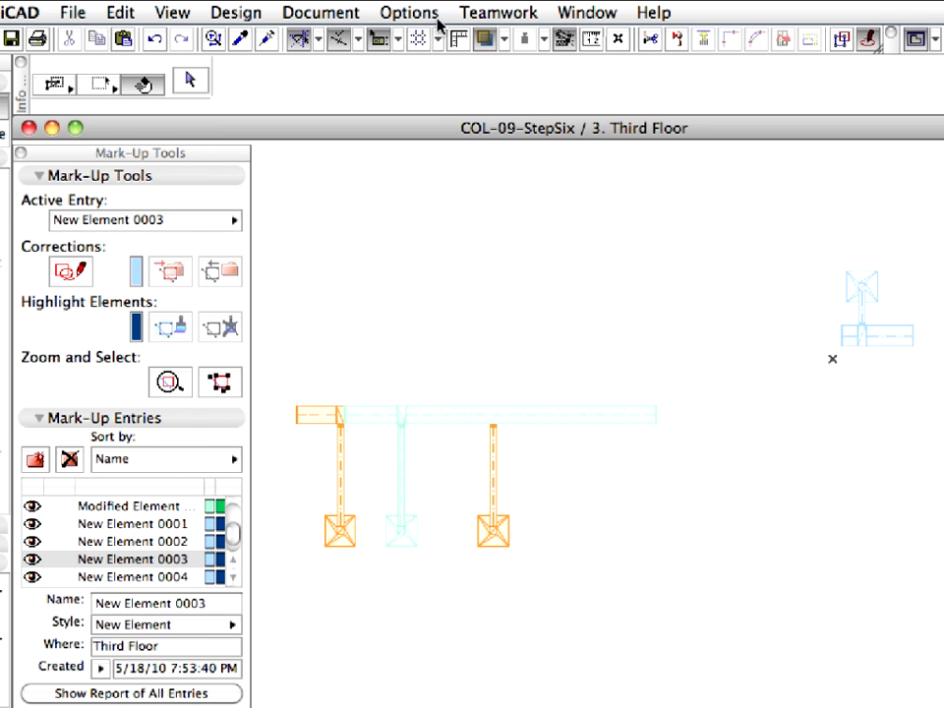
# - Turn on the trace reference splitter for comparing the old and new MEP versions
pyautogui.click(183, 11)
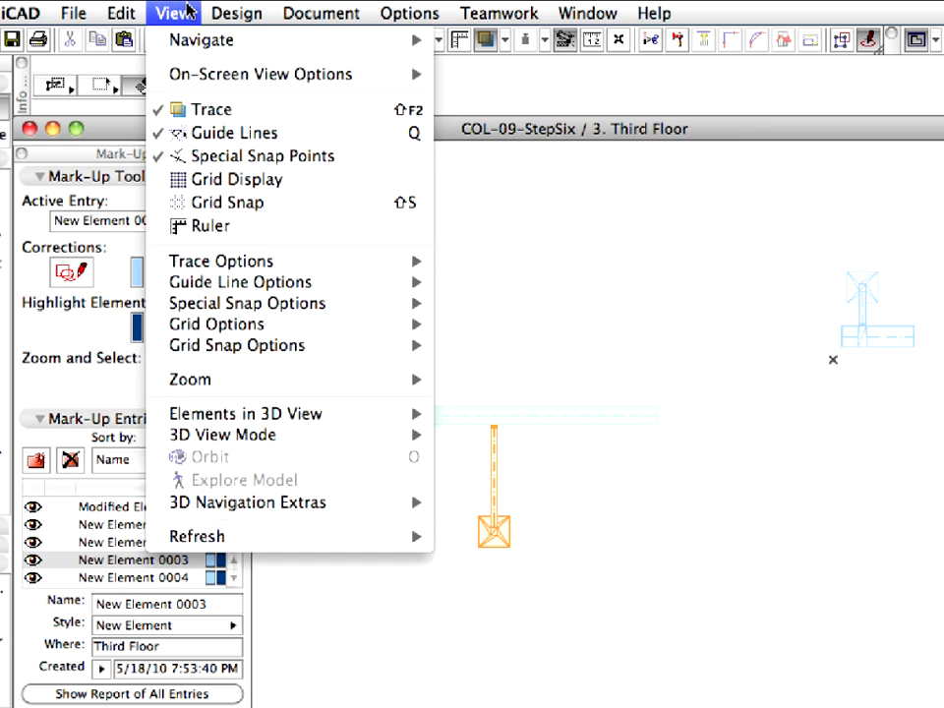
pyautogui.moveTo(181, 47)
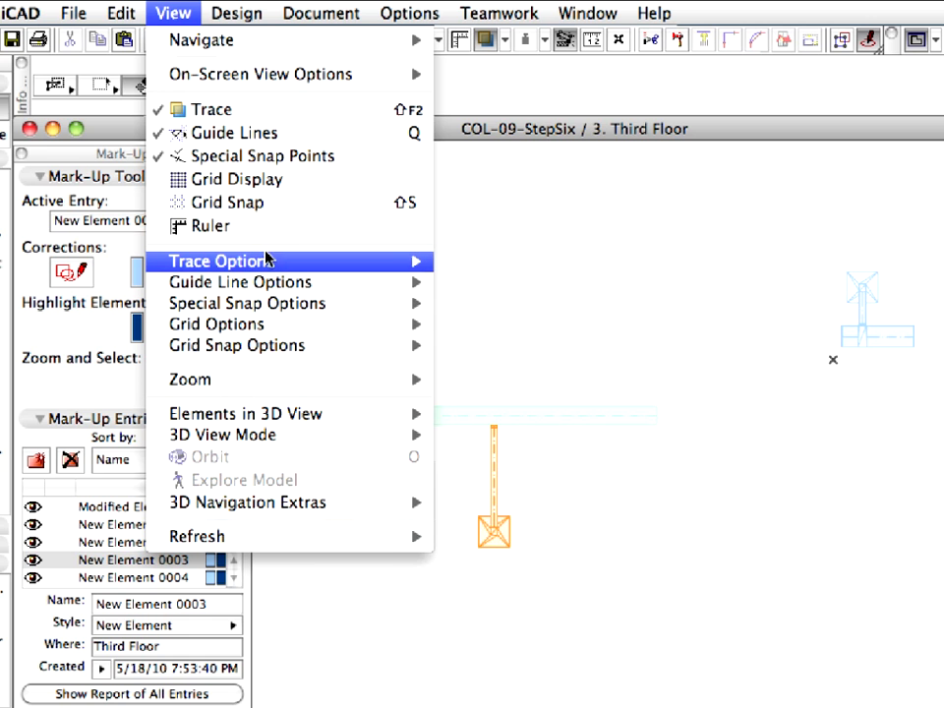
pyautogui.moveTo(274, 260)
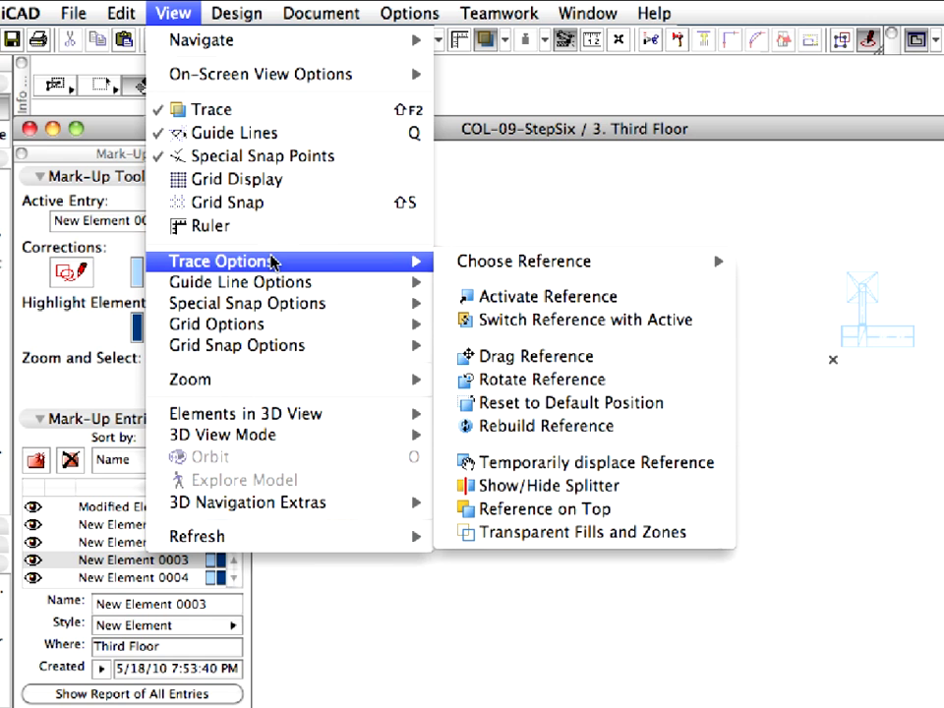
pyautogui.click(641, 498)
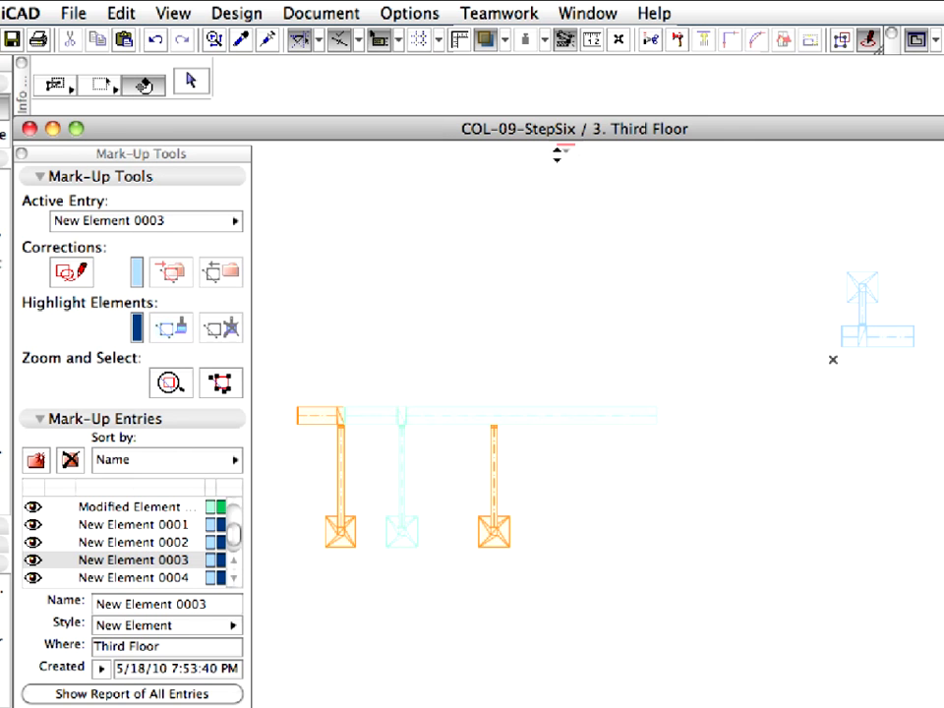
# - Compare the ducts with the trace splitter and examine the New Element 0001 to 0004 mark-up entries by toggling their visibility
pyautogui.moveTo(558, 154)
pyautogui.mouseDown()
pyautogui.moveTo(557, 402)
pyautogui.moveTo(574, 588)
pyautogui.moveTo(626, 242)
pyautogui.moveTo(603, 610)
pyautogui.moveTo(614, 565)
pyautogui.moveTo(611, 146)
pyautogui.moveTo(557, 340)
pyautogui.moveTo(557, 482)
pyautogui.moveTo(573, 587)
pyautogui.moveTo(596, 493)
pyautogui.moveTo(623, 242)
pyautogui.moveTo(603, 591)
pyautogui.moveTo(616, 506)
pyautogui.moveTo(613, 144)
pyautogui.mouseUp()
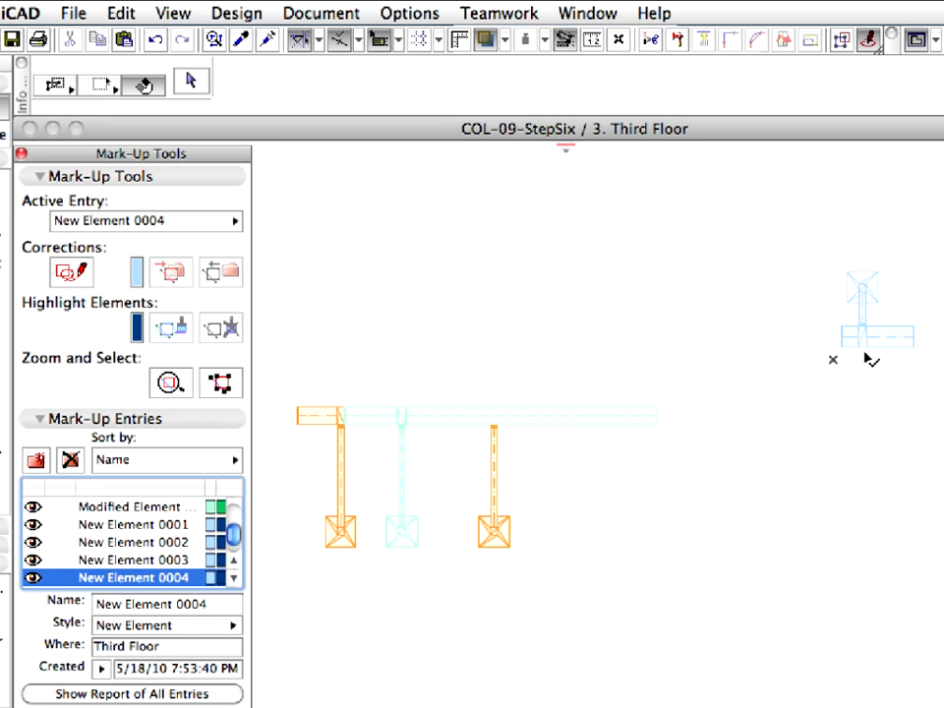
pyautogui.scroll(5, 864, 354)
pyautogui.moveTo(865, 354); pyautogui.dragTo(534, 526, button='middle')
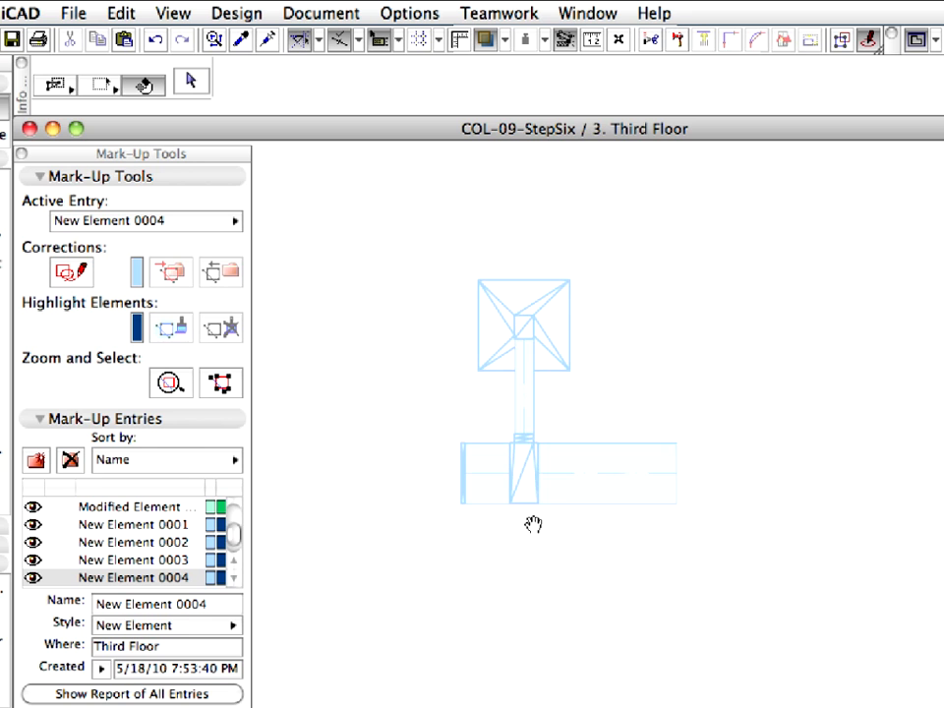
pyautogui.click(34, 528)
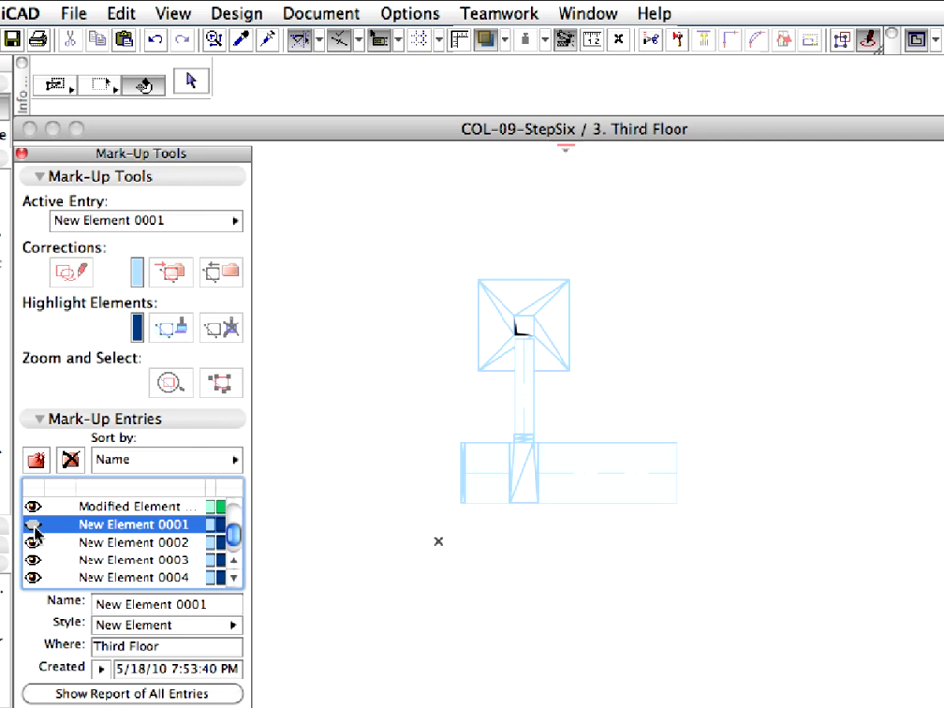
pyautogui.click(34, 546)
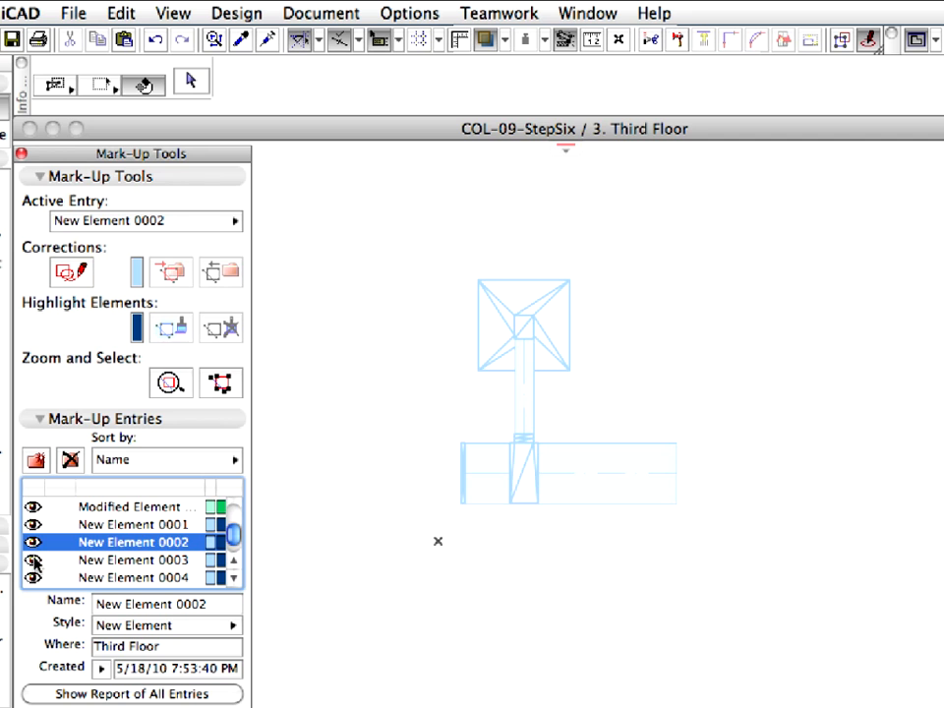
pyautogui.click(35, 563)
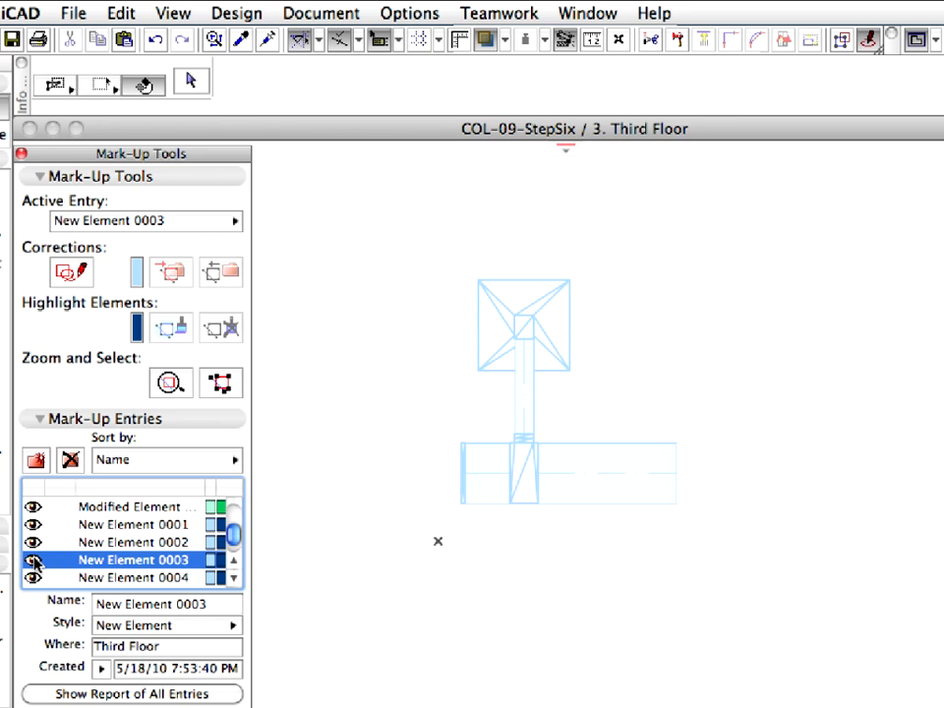
pyautogui.click(34, 579)
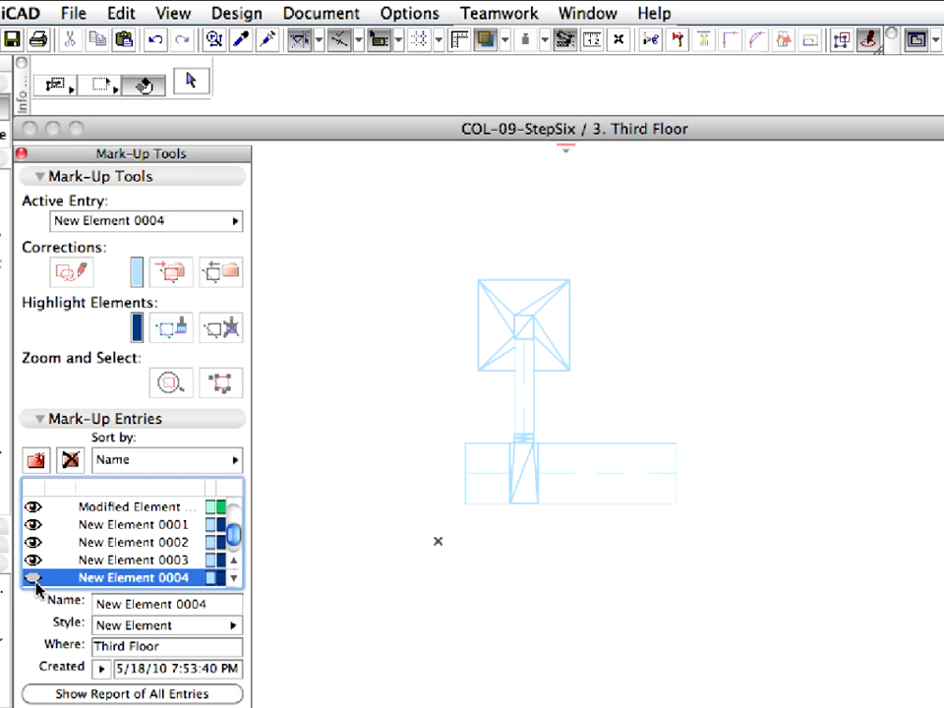
pyautogui.click(36, 581)
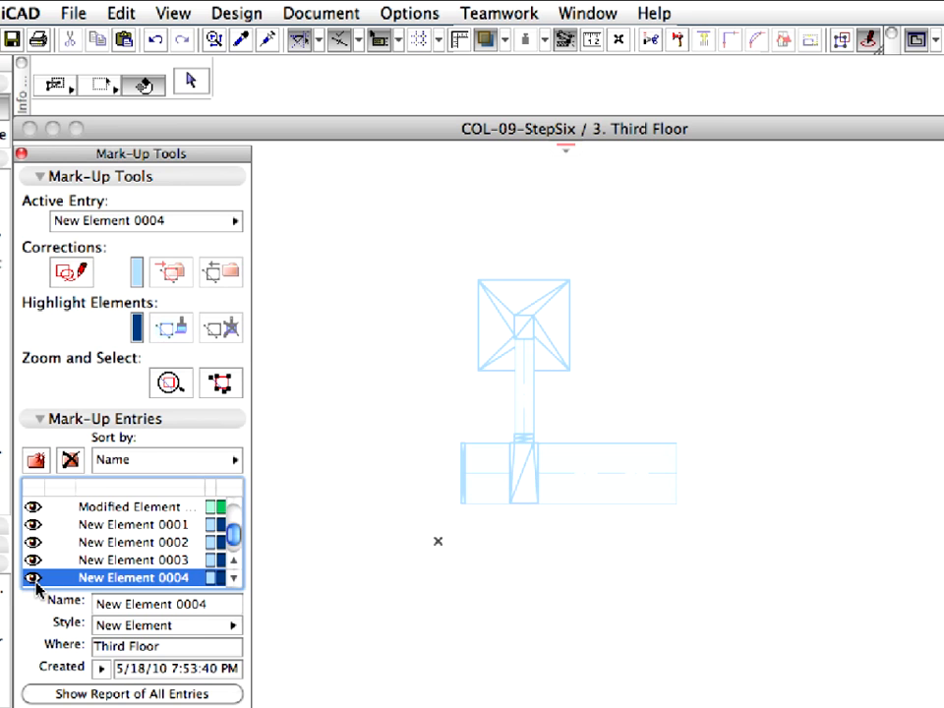
pyautogui.scroll(-5, 400, 458)
pyautogui.moveTo(400, 458); pyautogui.dragTo(736, 384, button='middle')
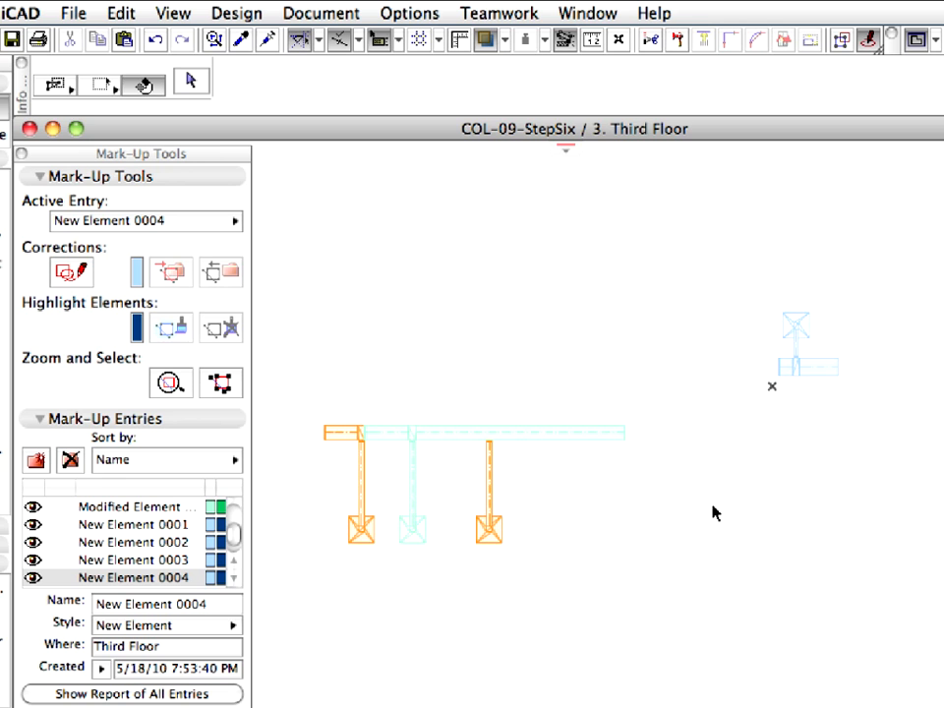
# - Turn off the trace reference and open the saved view 9.7.6 Delete old MEP version
pyautogui.click(489, 39)
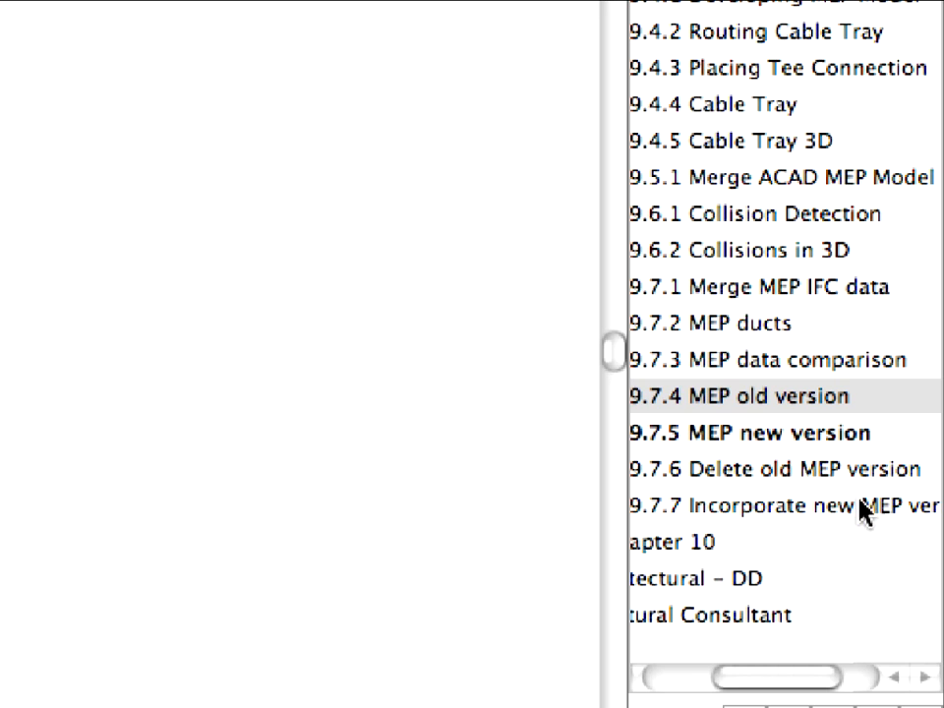
pyautogui.click(861, 478)
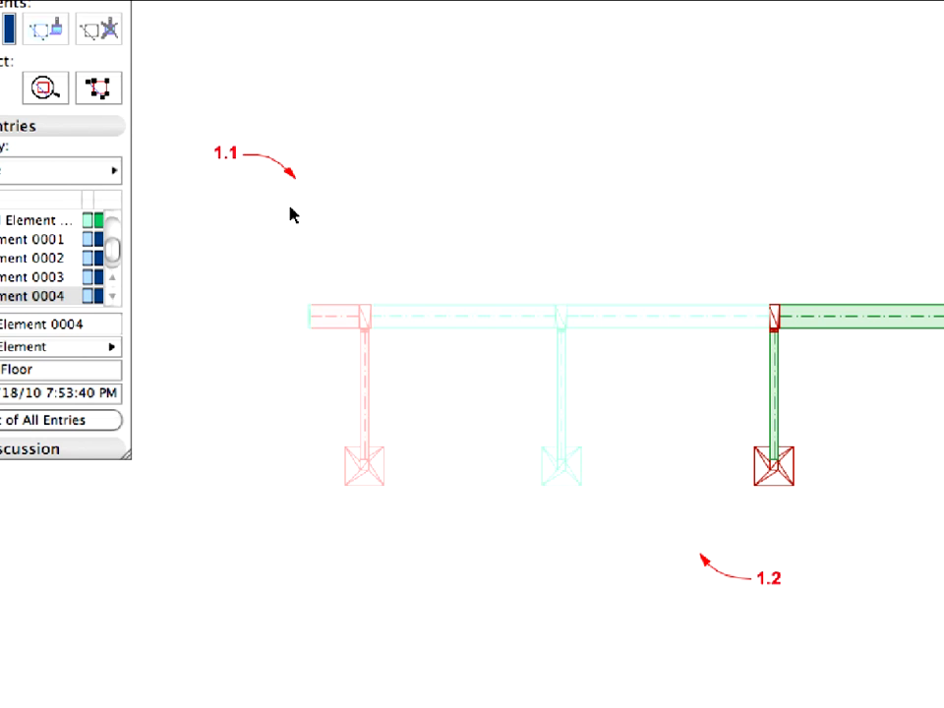
# - Select the old duct run between markers 1.1 and 1.2, including its branches and diffusers, and delete it
pyautogui.moveTo(291, 208); pyautogui.dragTo(680, 545)
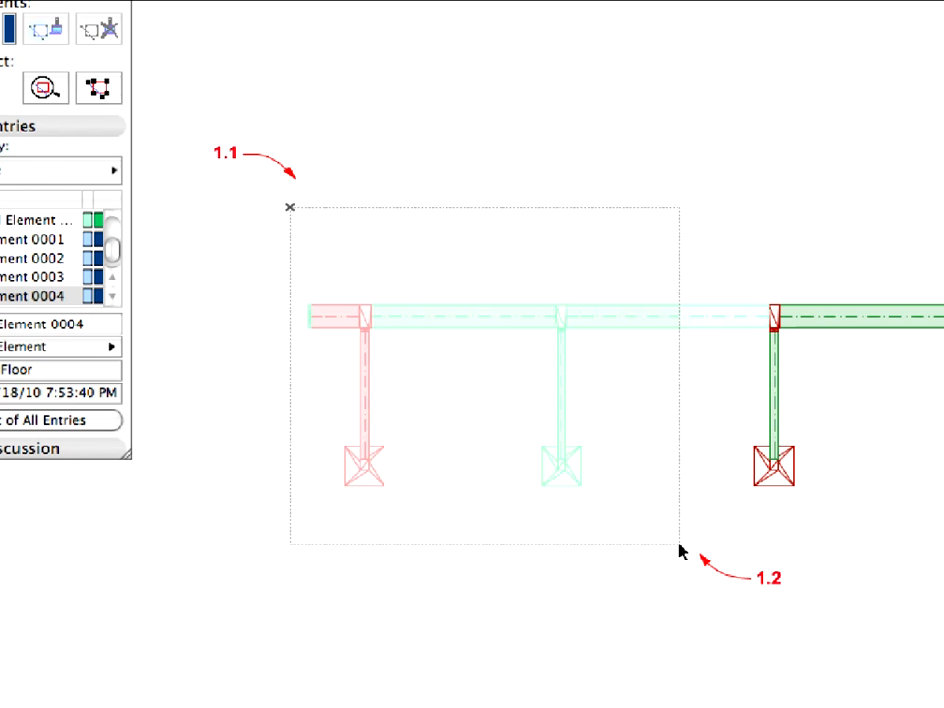
pyautogui.click(680, 549)
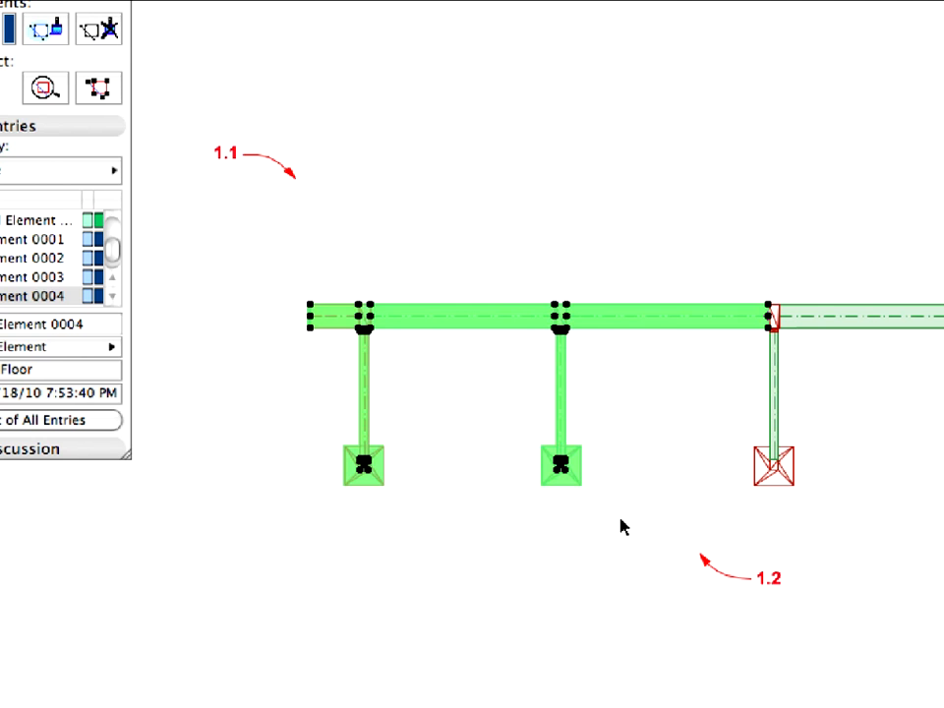
pyautogui.rightClick(455, 188)
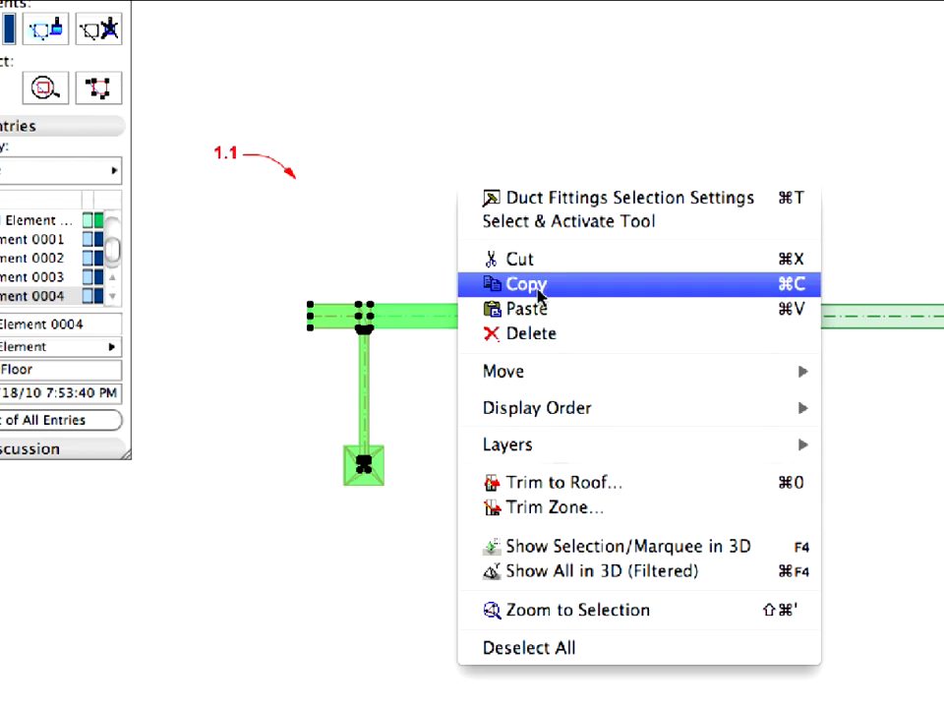
pyautogui.click(580, 335)
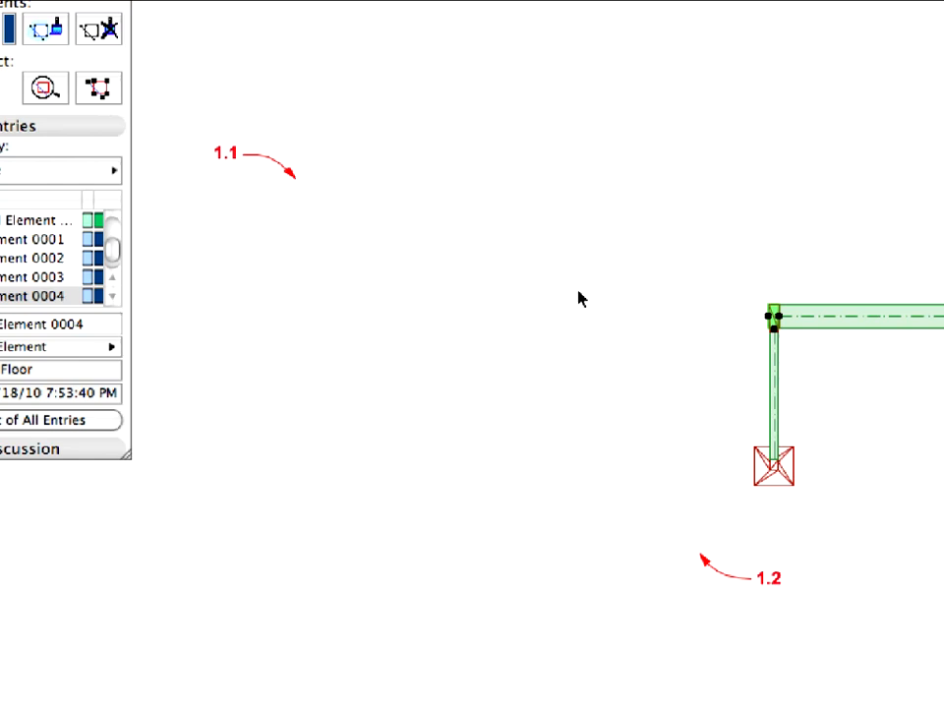
# - Open the saved view 9.7.7 Incorporate new MEP version and bring up Find & Select
pyautogui.click(831, 440)
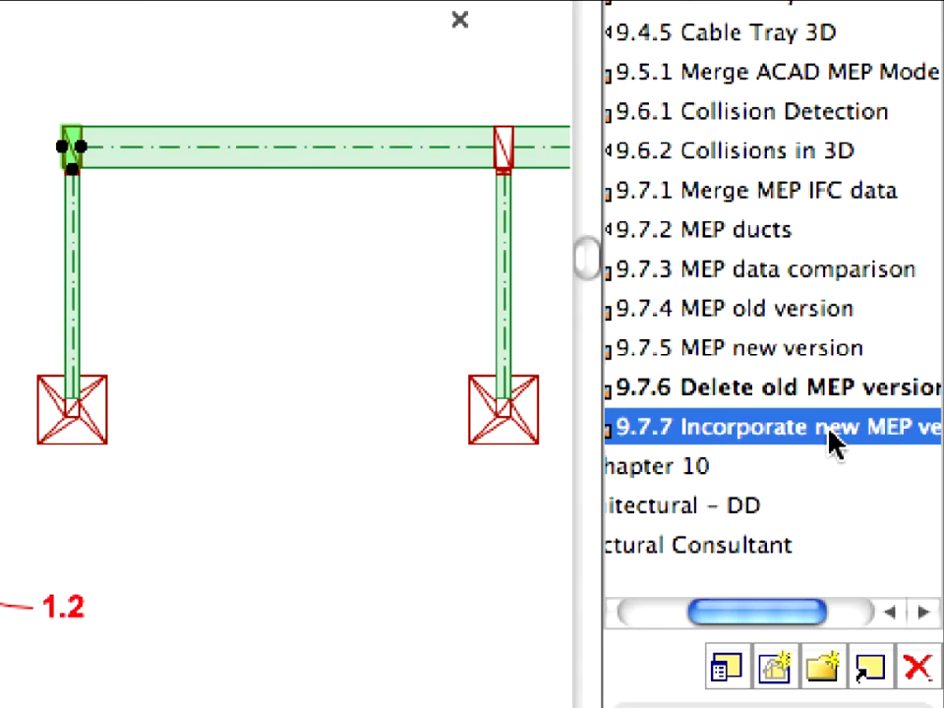
pyautogui.doubleClick(830, 439)
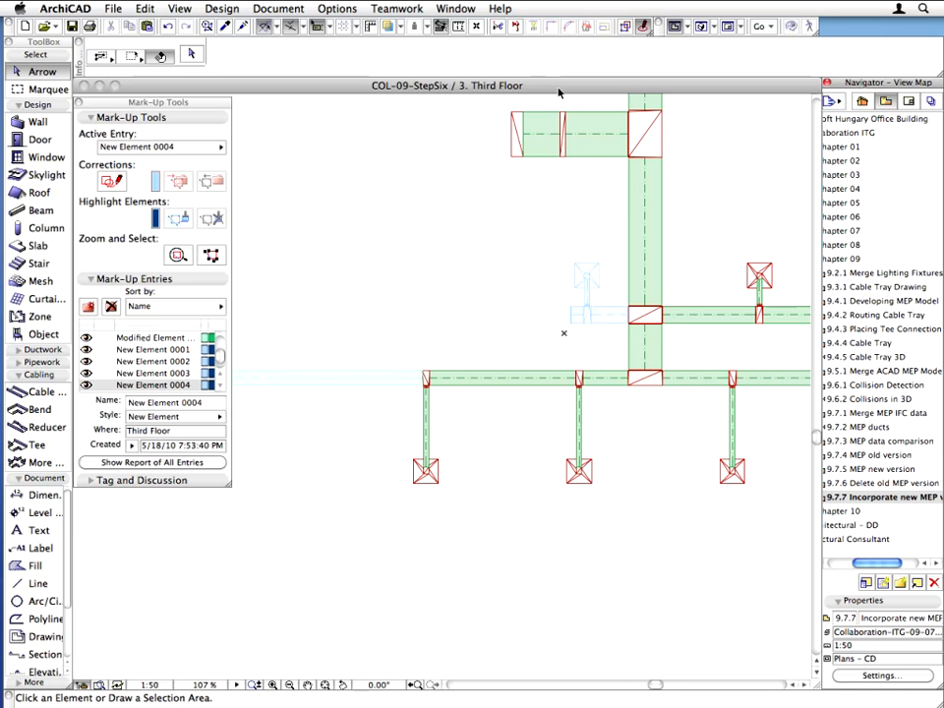
pyautogui.click(141, 8)
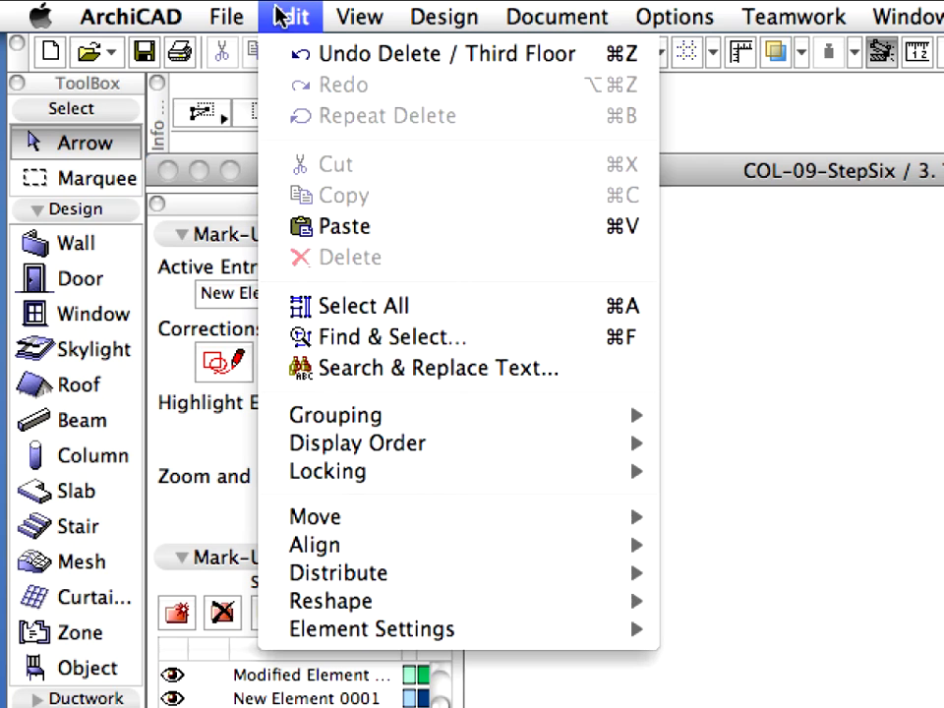
pyautogui.click(549, 342)
pyautogui.click(881, 434)
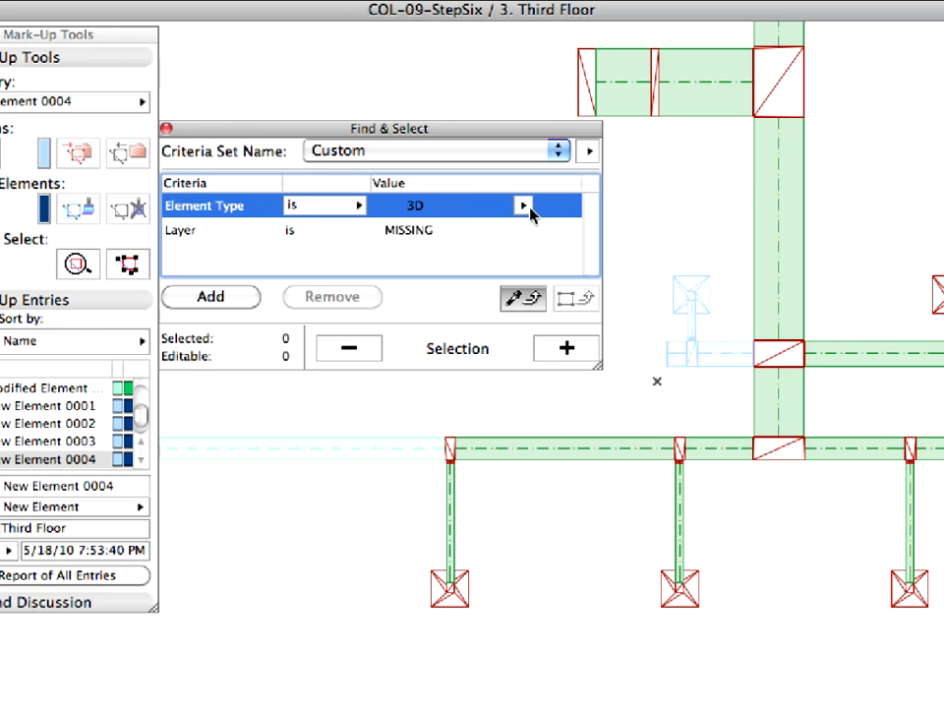
# - Find elements of All Types on the layer IFC Imported New and add them to the selection
pyautogui.click(528, 208)
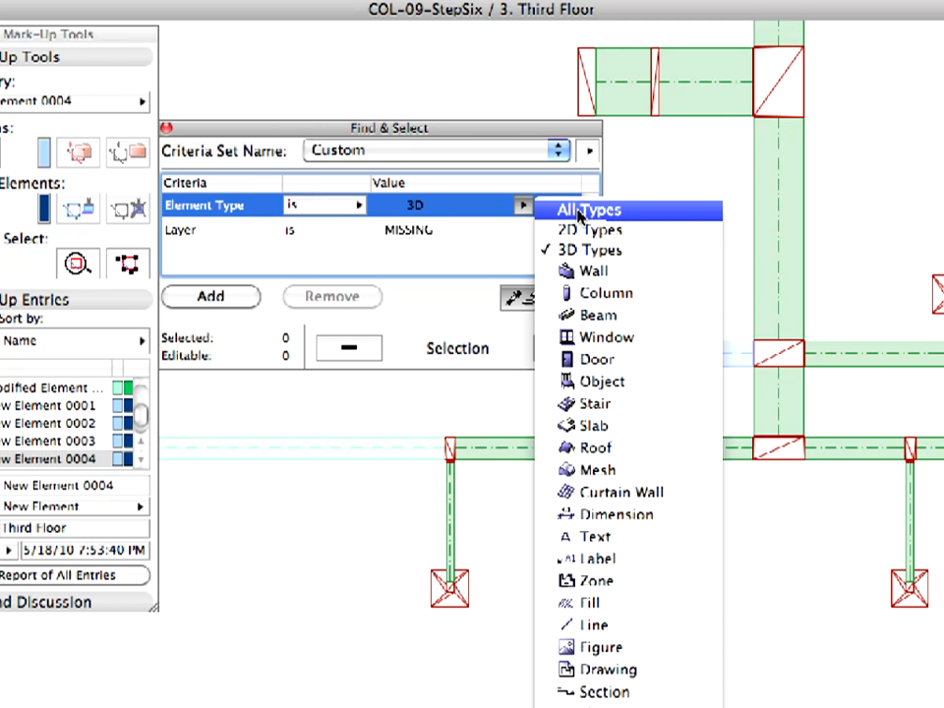
pyautogui.click(581, 211)
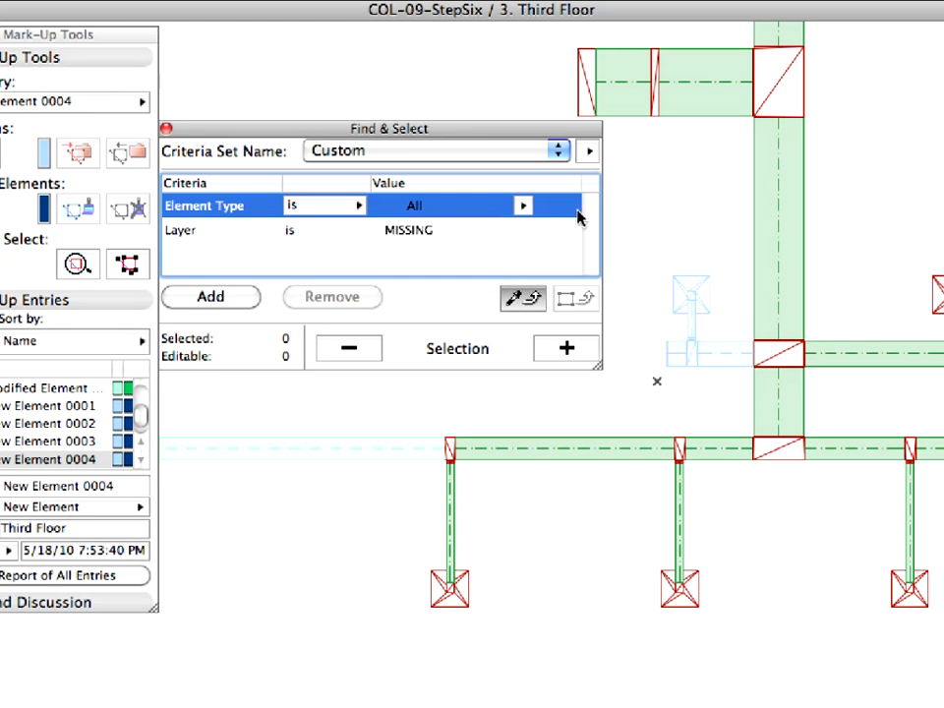
pyautogui.click(441, 236)
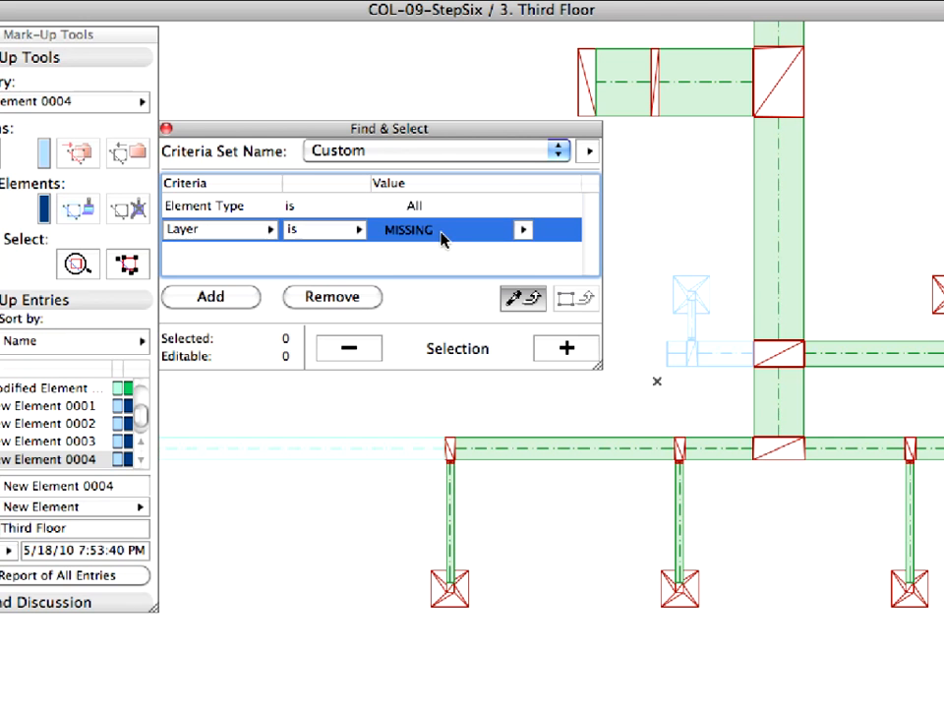
pyautogui.click(523, 233)
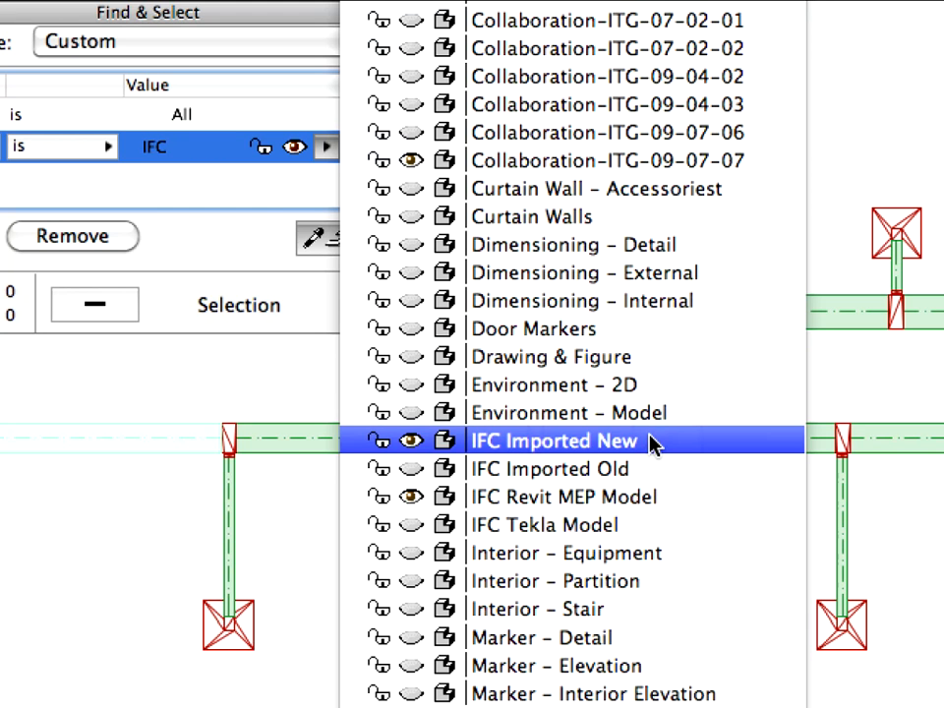
pyautogui.click(653, 444)
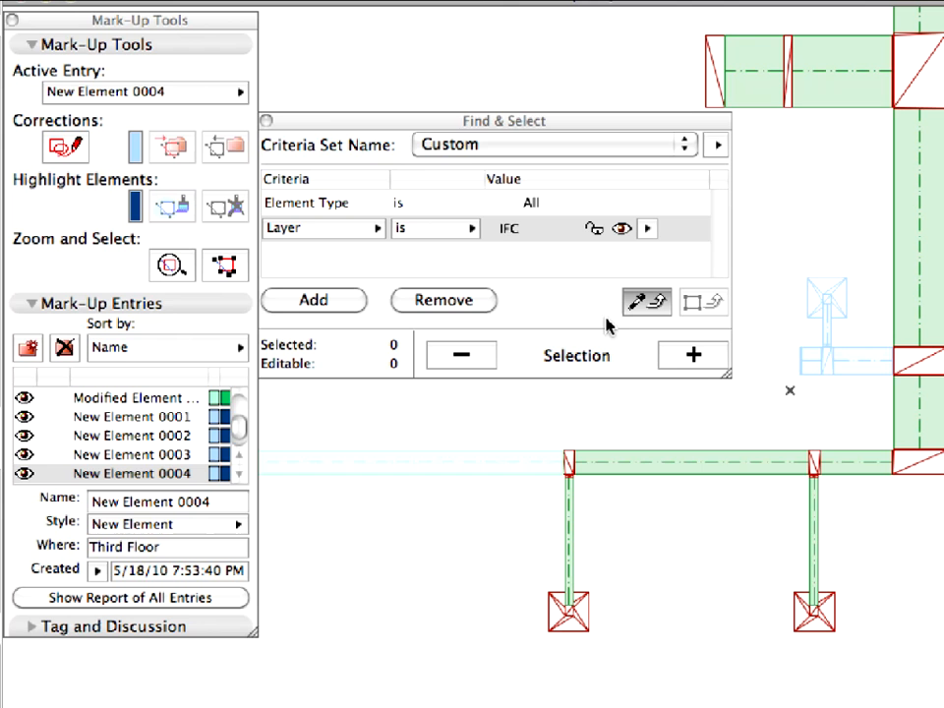
pyautogui.click(681, 357)
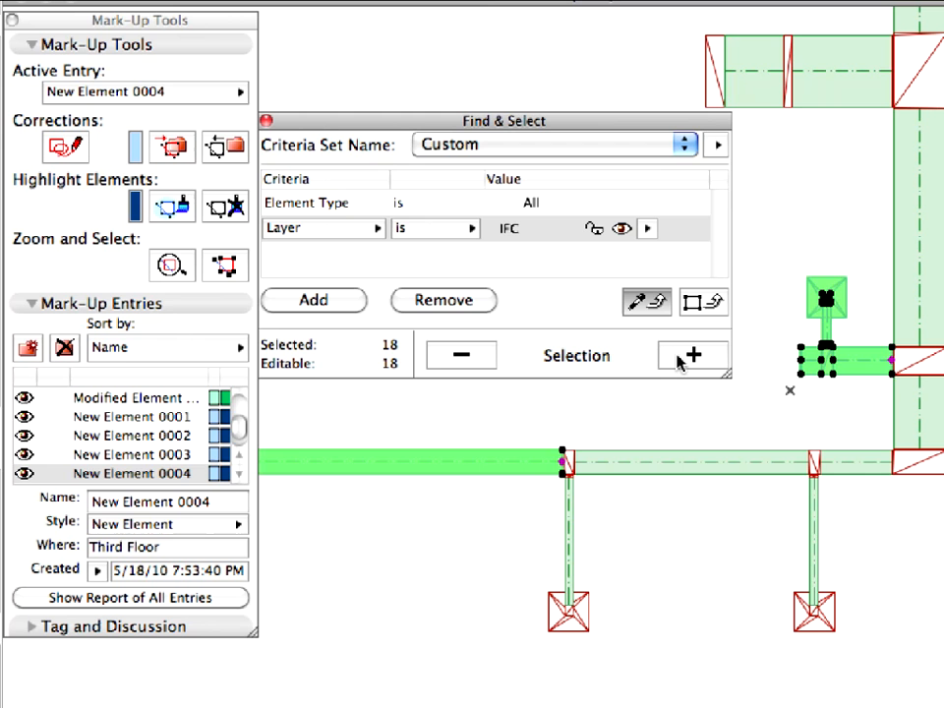
# - Widen the Mark-Up Tools palette and remove the selected new ducts from the corrections of the Modified Element 0001 entry
pyautogui.scroll(-3, 587, 458)
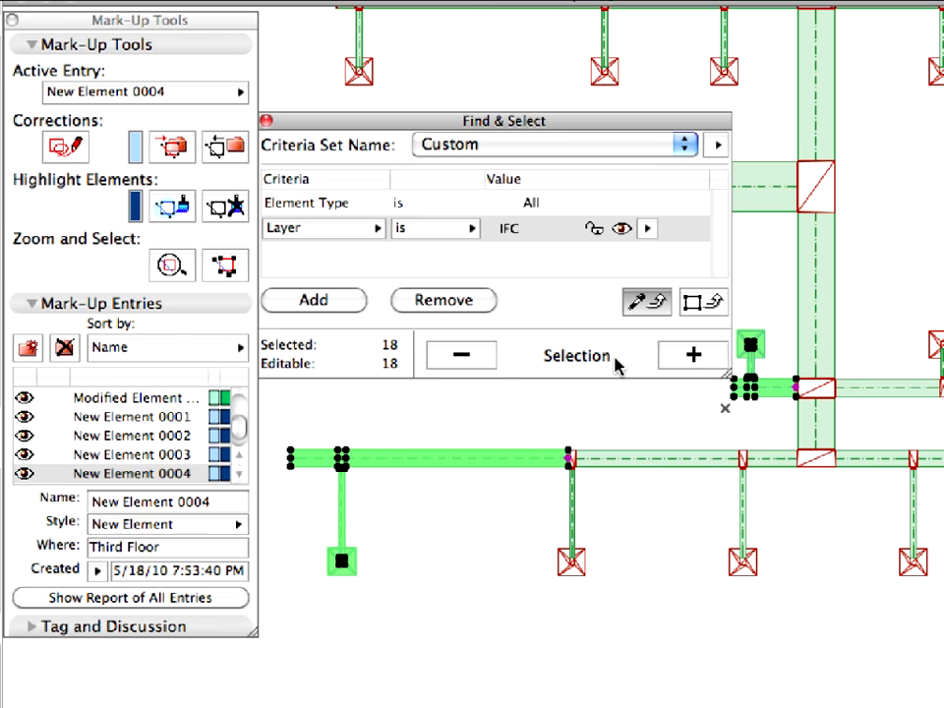
pyautogui.click(239, 438)
pyautogui.scroll(10, 239, 423)
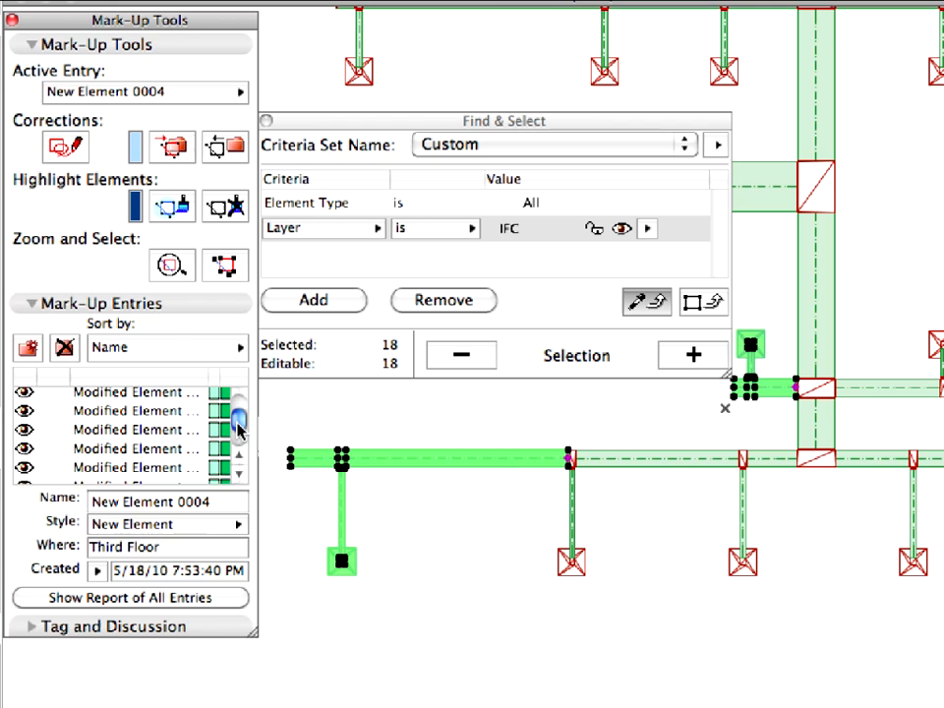
pyautogui.scroll(1, 239, 421)
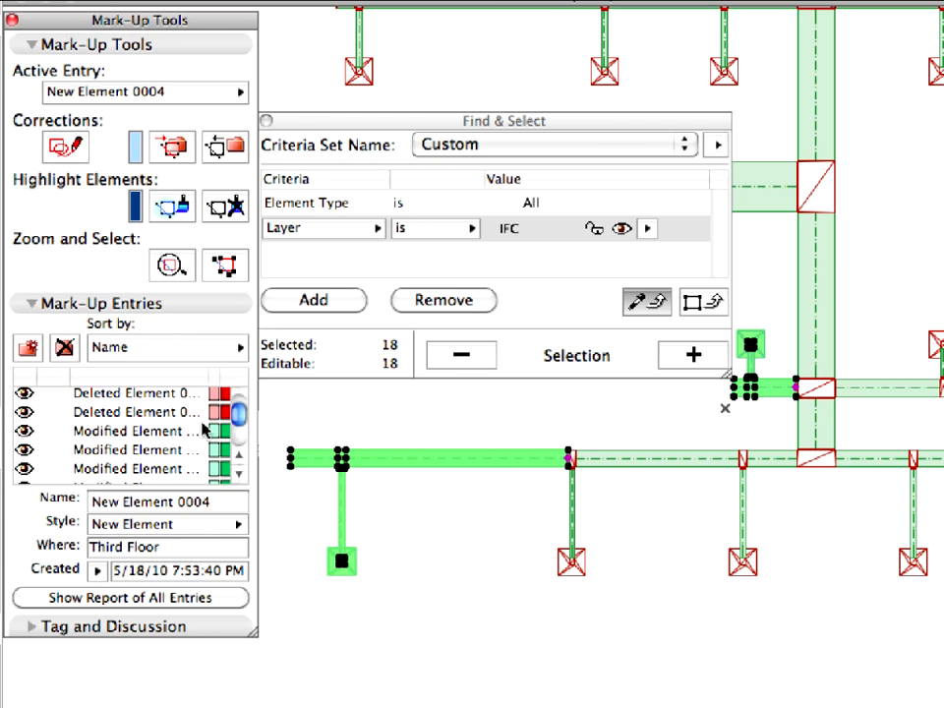
pyautogui.click(184, 434)
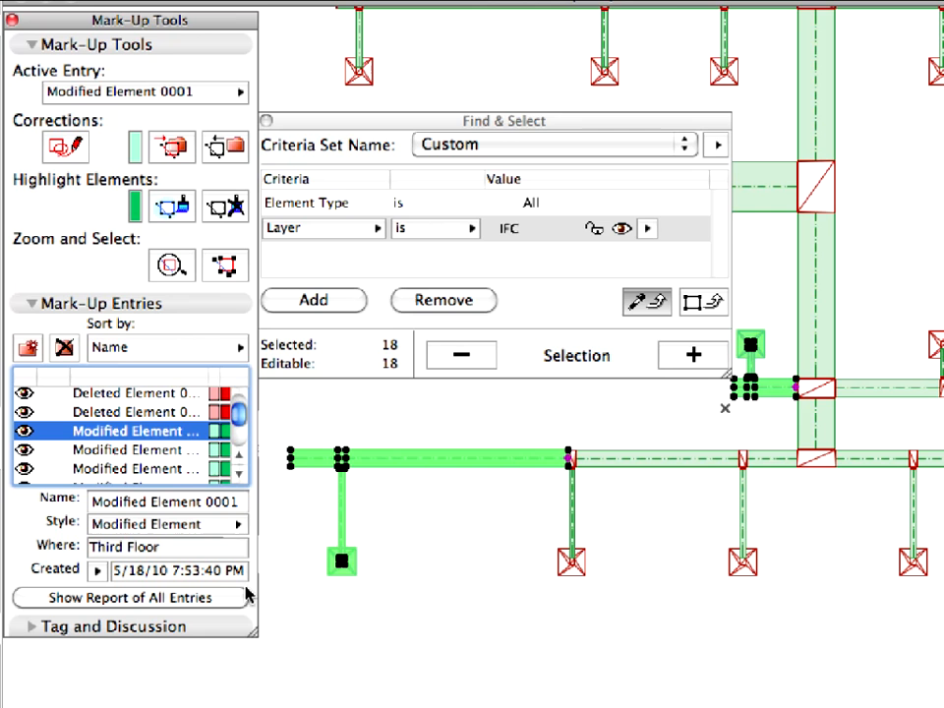
pyautogui.moveTo(254, 637); pyautogui.dragTo(274, 689)
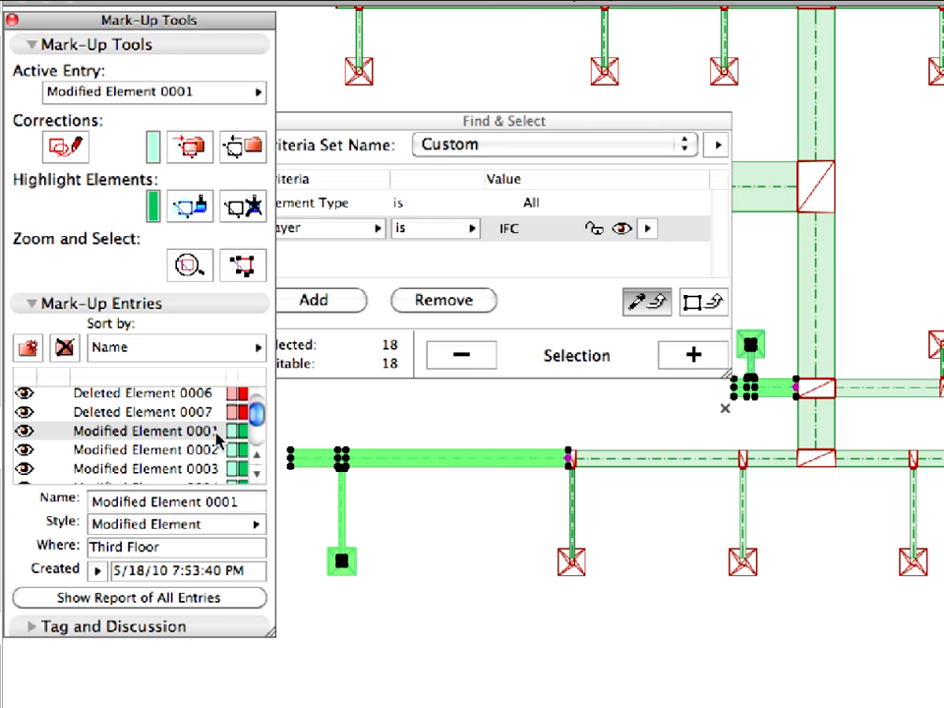
pyautogui.click(258, 156)
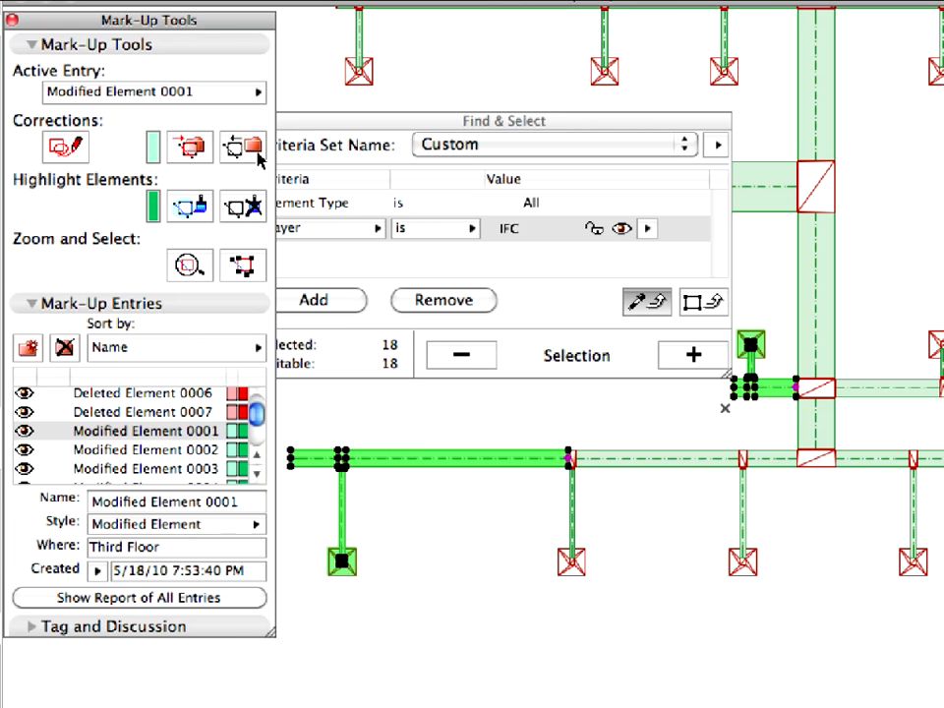
# - Remove the selected new ducts from the corrections of the entries Modified Element 0002 through Modified Element 0005
pyautogui.click(214, 451)
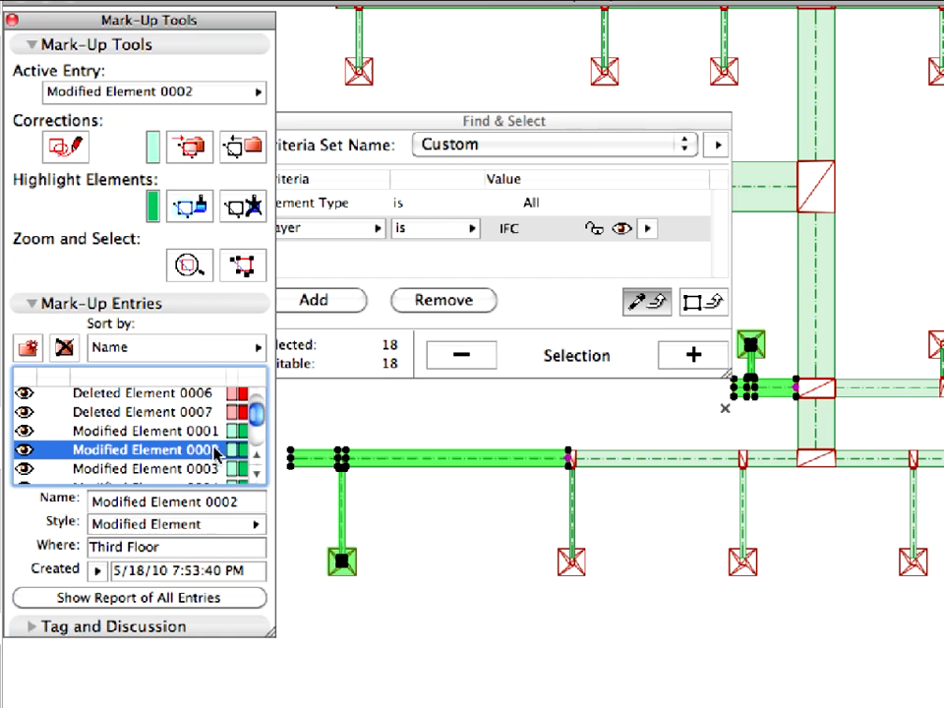
pyautogui.click(246, 147)
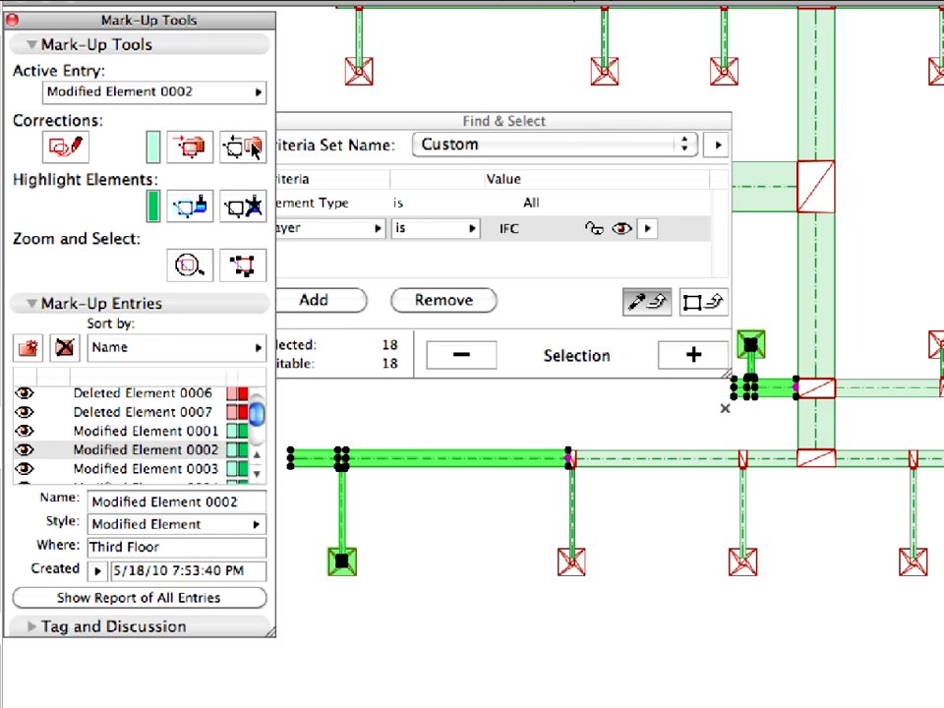
pyautogui.click(214, 468)
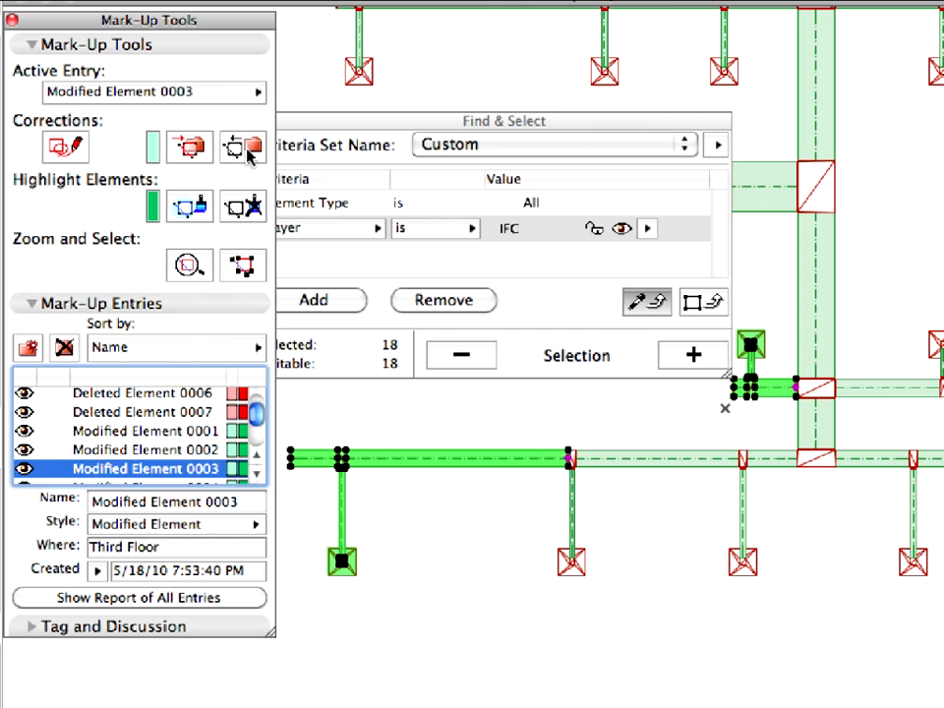
pyautogui.click(256, 476)
pyautogui.click(256, 475)
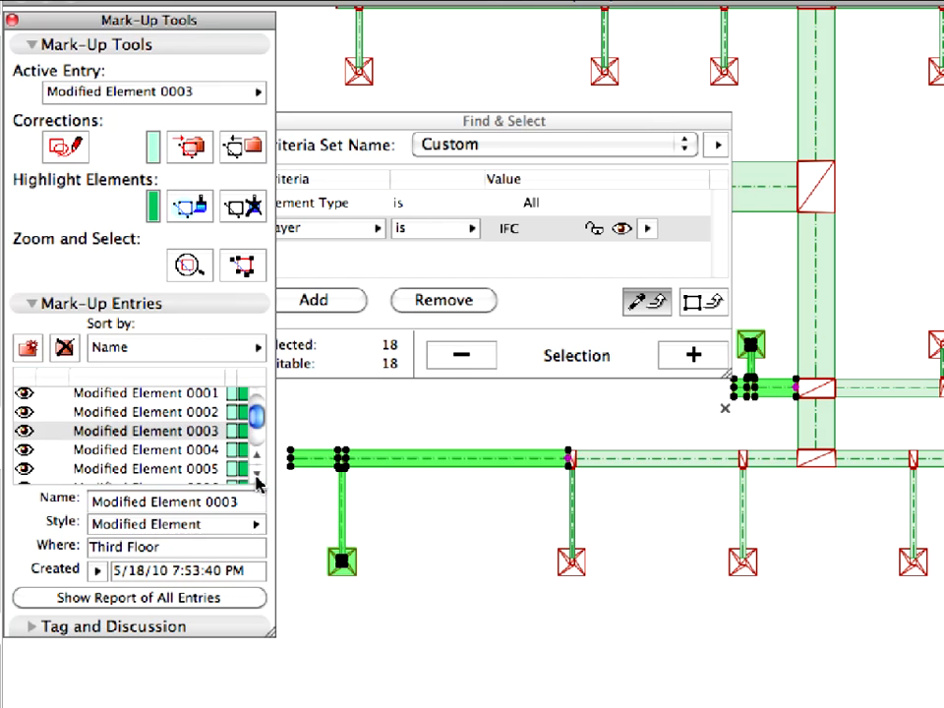
pyautogui.click(257, 475)
pyautogui.click(257, 475)
pyautogui.click(207, 412)
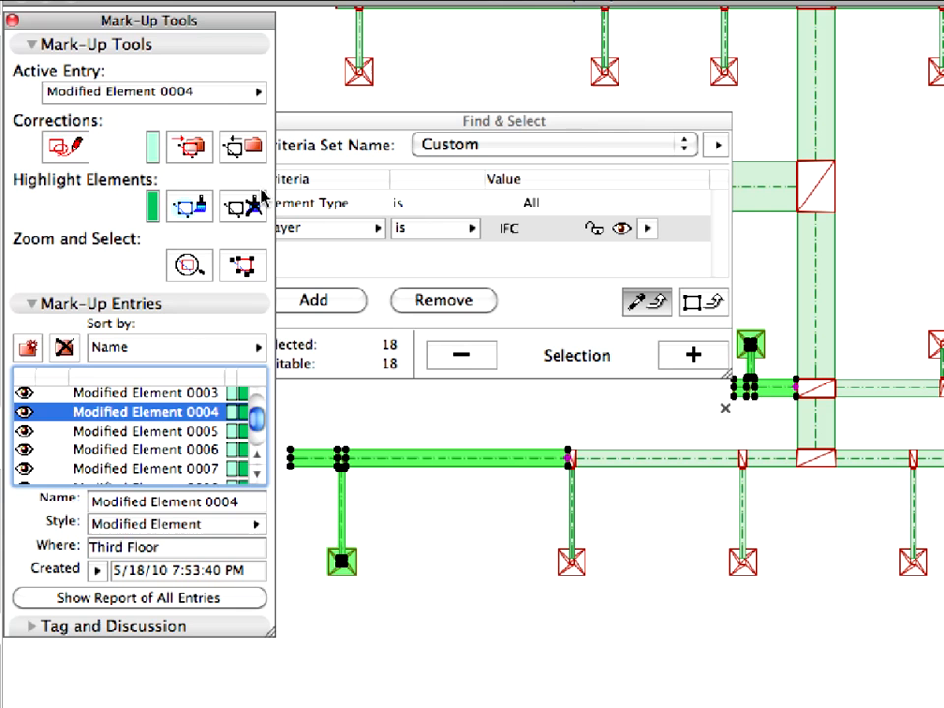
pyautogui.click(198, 431)
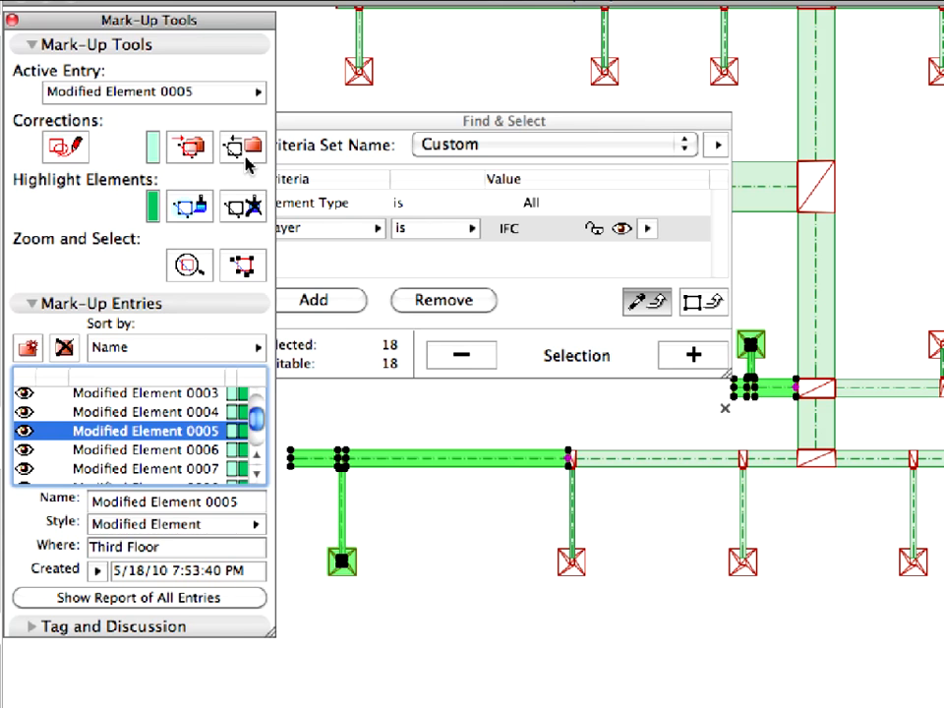
# - Remove the selected new ducts from the corrections of the entries Modified Element 0006 through Modified Element 0009
pyautogui.click(190, 449)
pyautogui.click(241, 155)
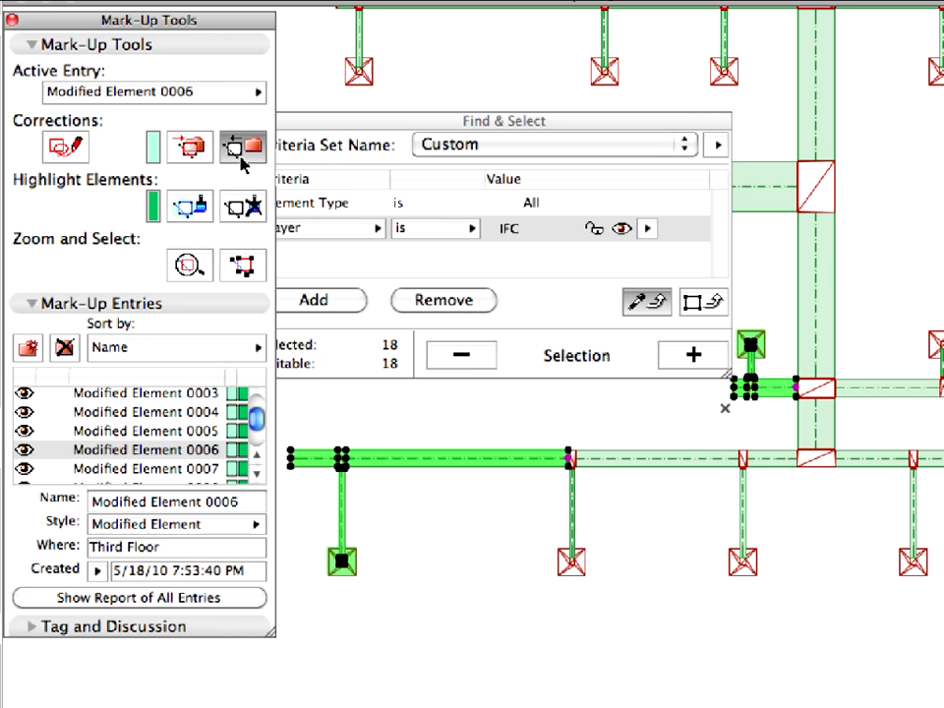
pyautogui.click(201, 469)
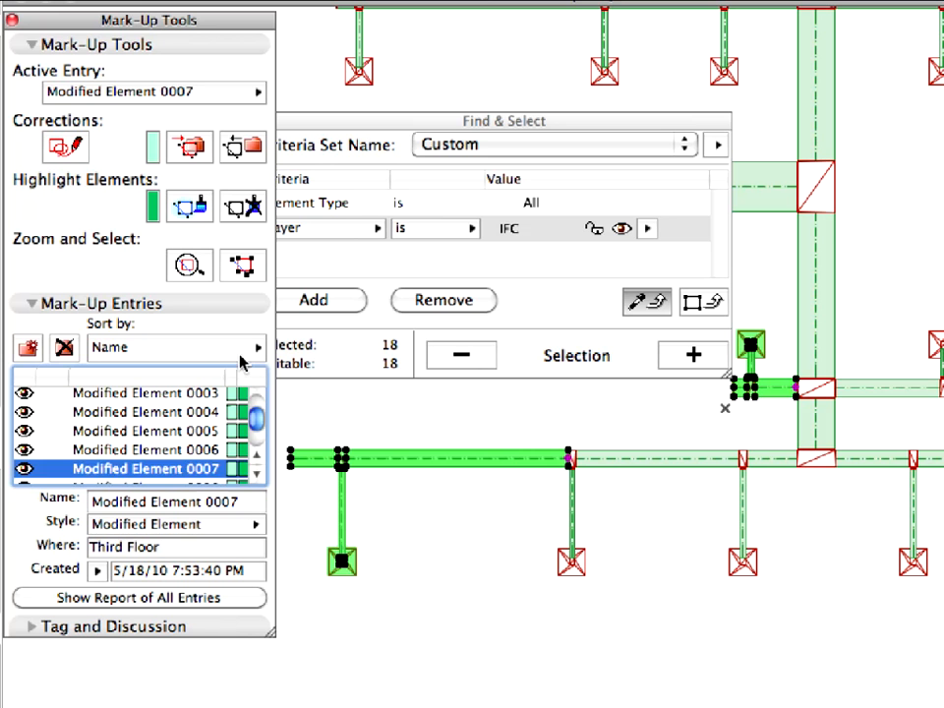
pyautogui.click(246, 149)
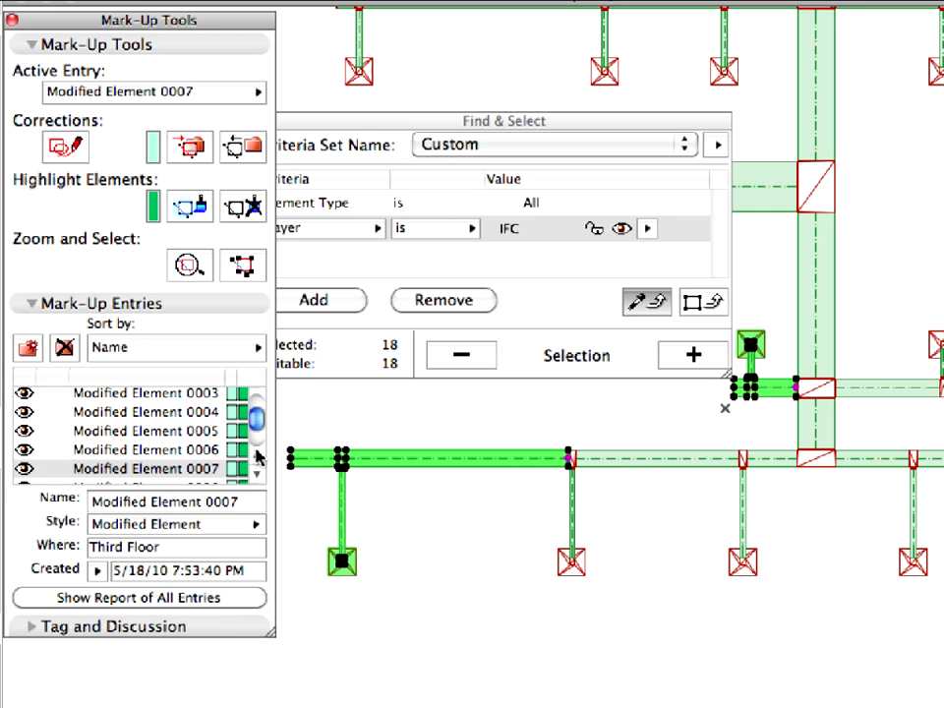
pyautogui.scroll(-3, 258, 448)
pyautogui.click(210, 405)
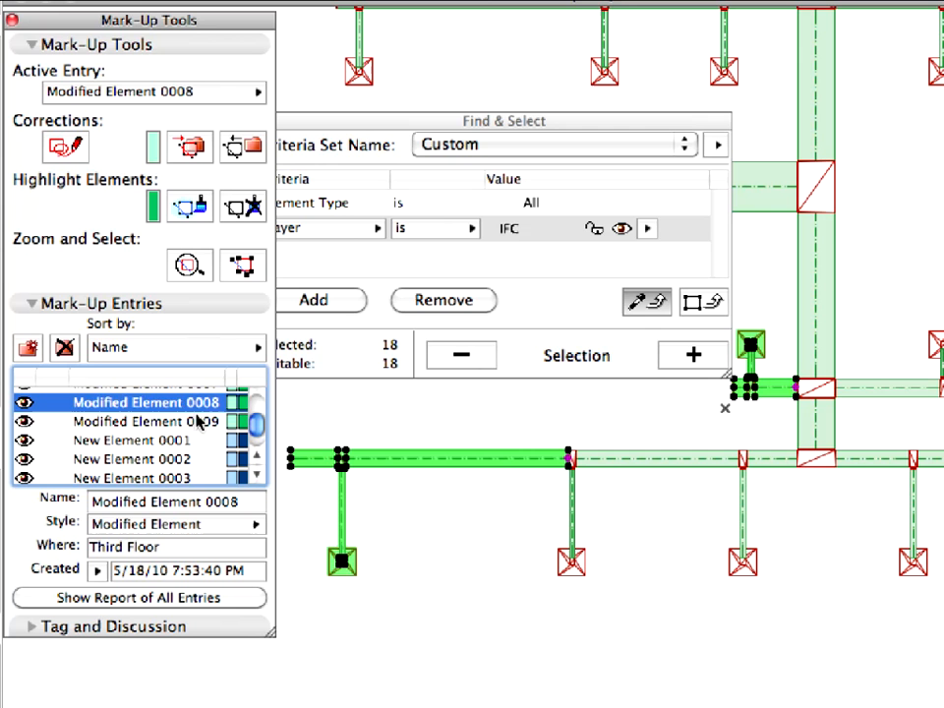
pyautogui.click(198, 421)
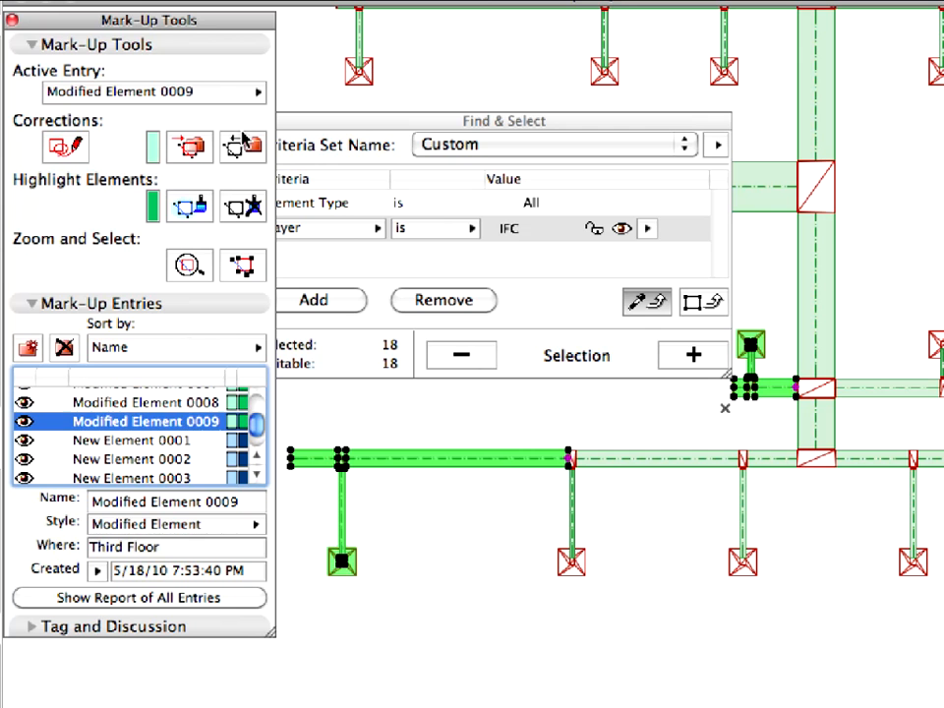
# - Remove the selected new ducts from the corrections of the entries New Element 0001, 0002 and 0003
pyautogui.click(198, 439)
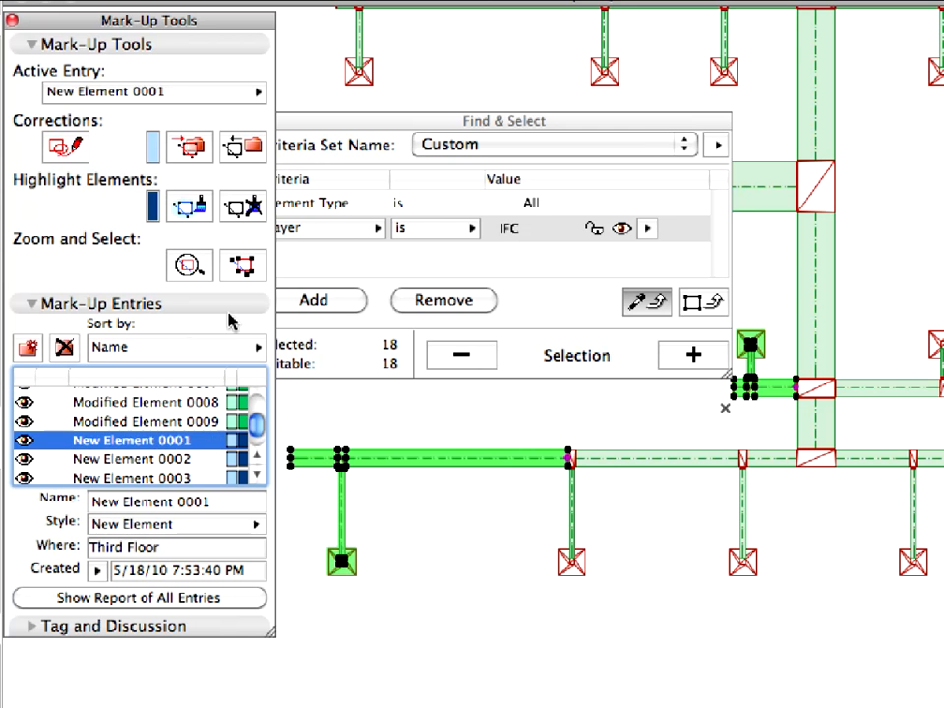
pyautogui.click(207, 458)
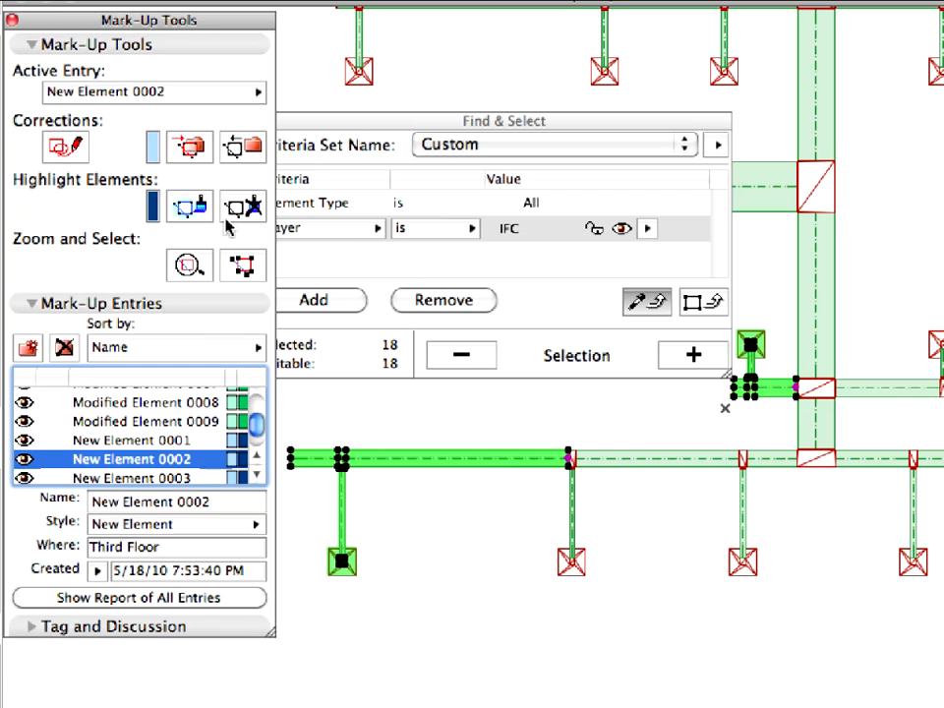
pyautogui.click(192, 478)
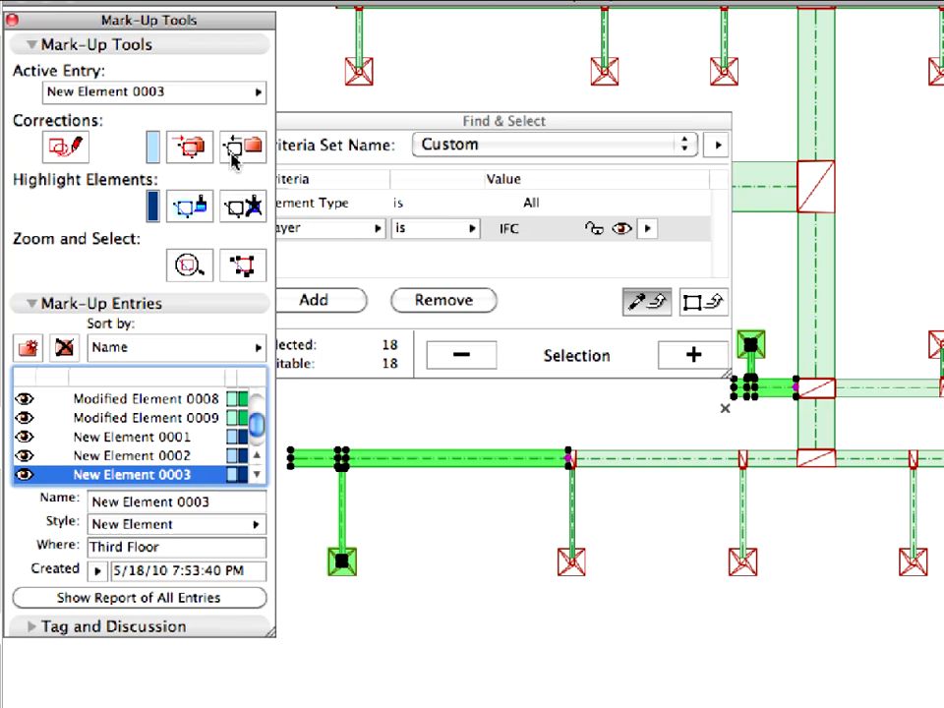
# - Remove the selected new ducts from the corrections of the entries New Element 0004, 0005 and 0006
pyautogui.click(262, 476)
pyautogui.click(262, 476)
pyautogui.click(261, 476)
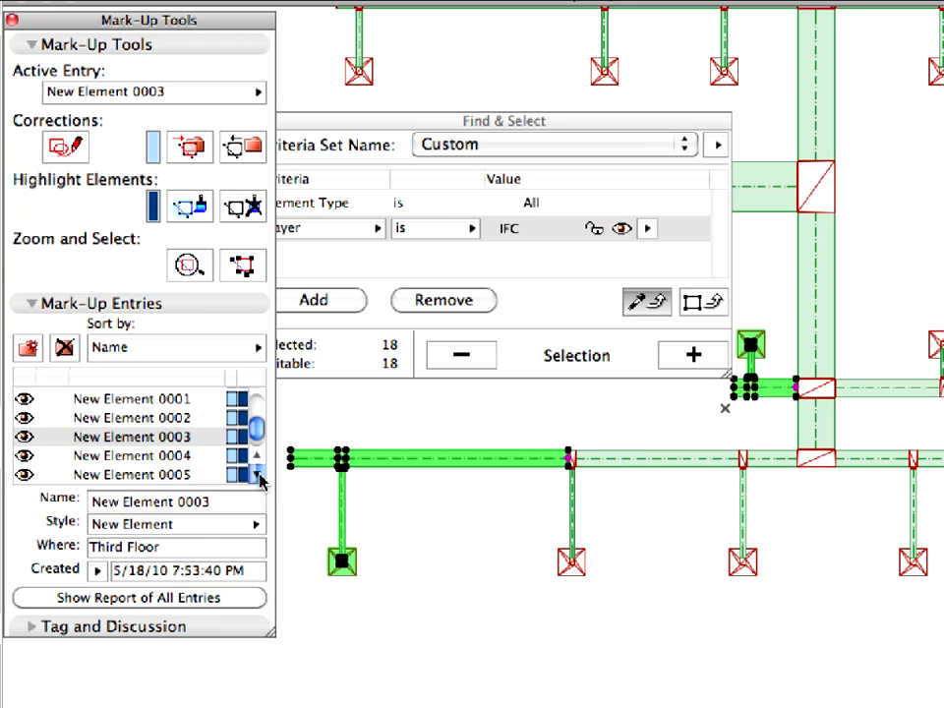
pyautogui.click(262, 476)
pyautogui.click(262, 476)
pyautogui.click(262, 476)
pyautogui.click(197, 401)
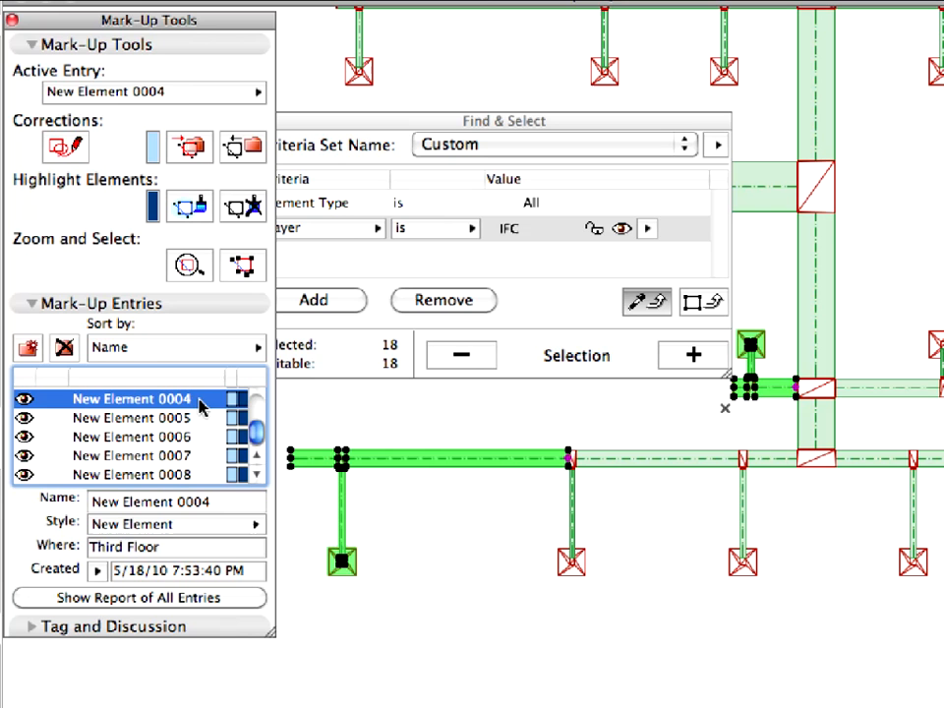
pyautogui.click(193, 417)
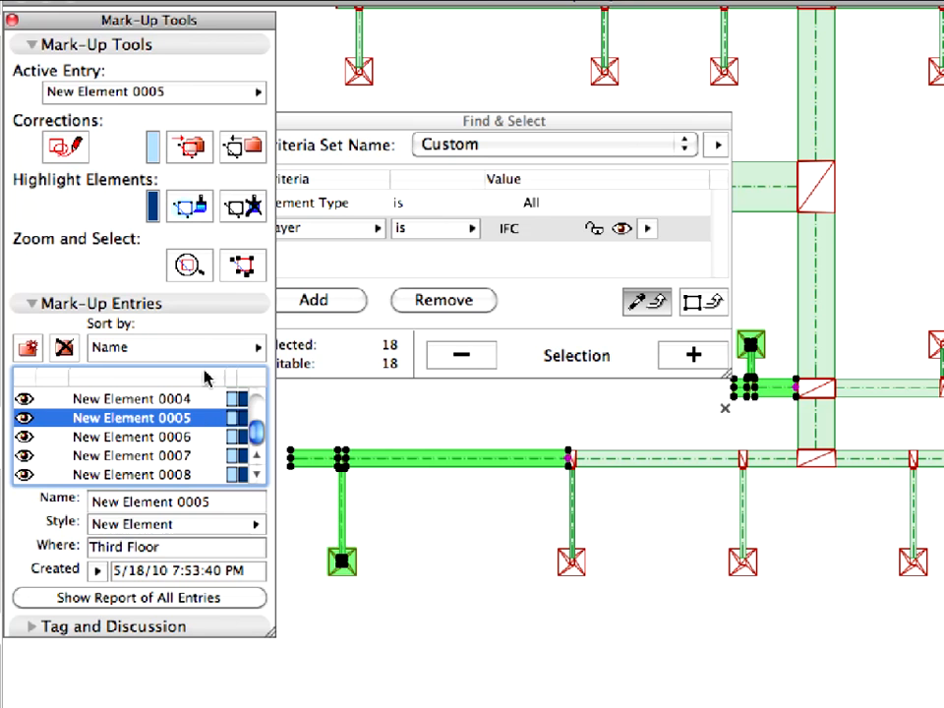
pyautogui.click(187, 437)
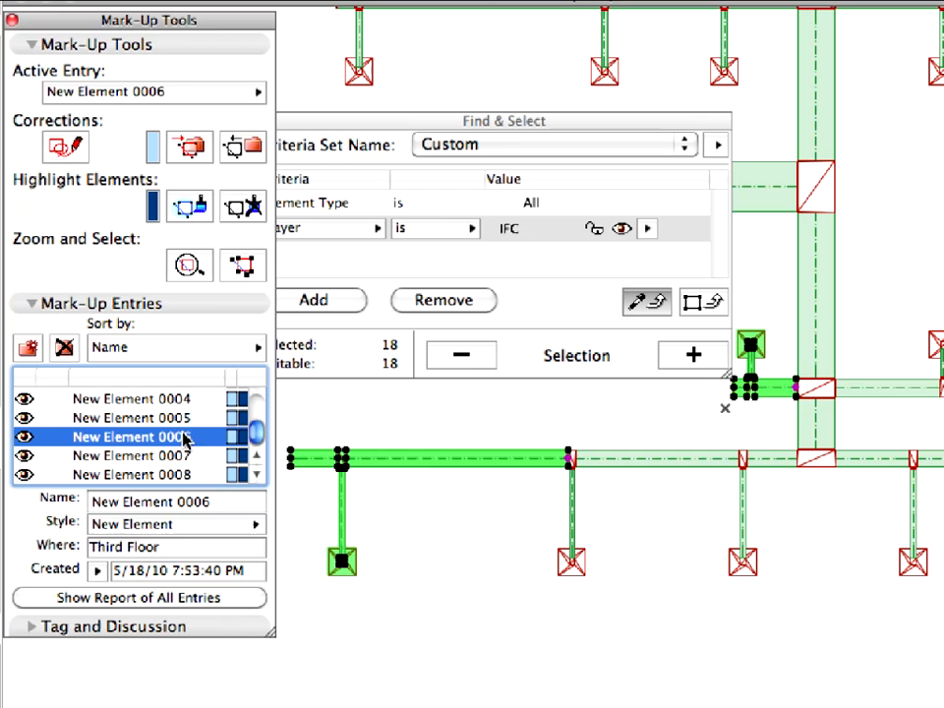
# - Remove the selected new ducts from the corrections of the entries New Element 0007, 0008 and 0009
pyautogui.click(190, 455)
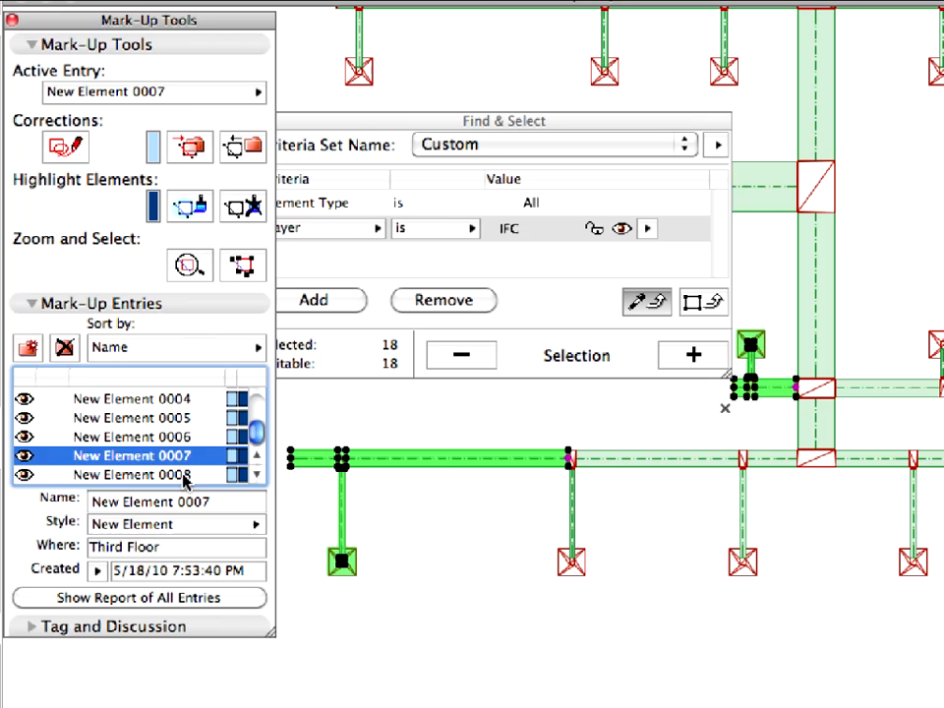
pyautogui.click(186, 476)
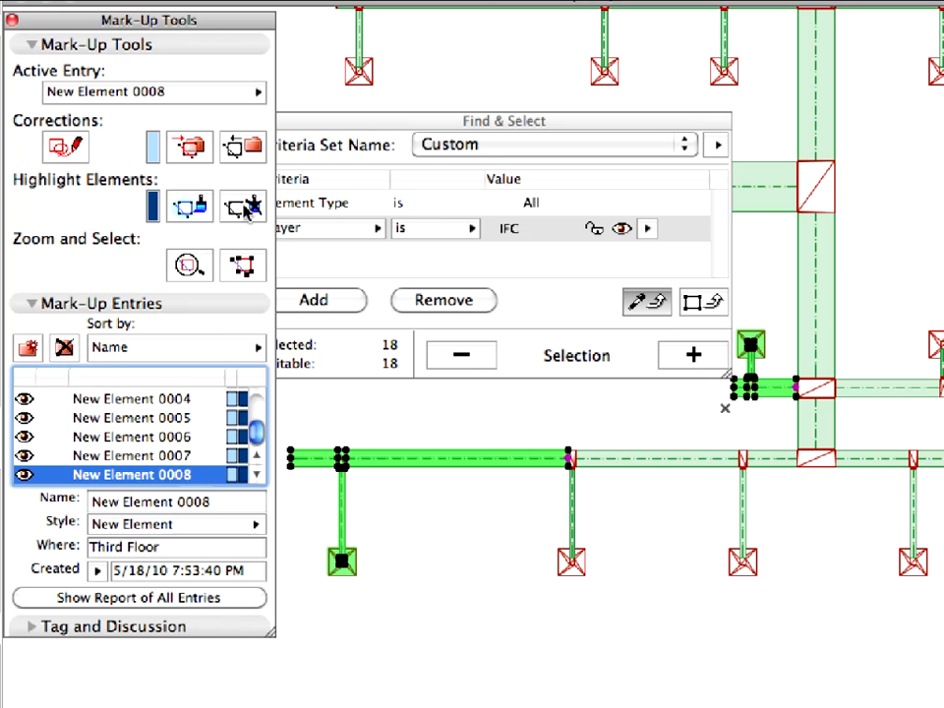
pyautogui.click(255, 476)
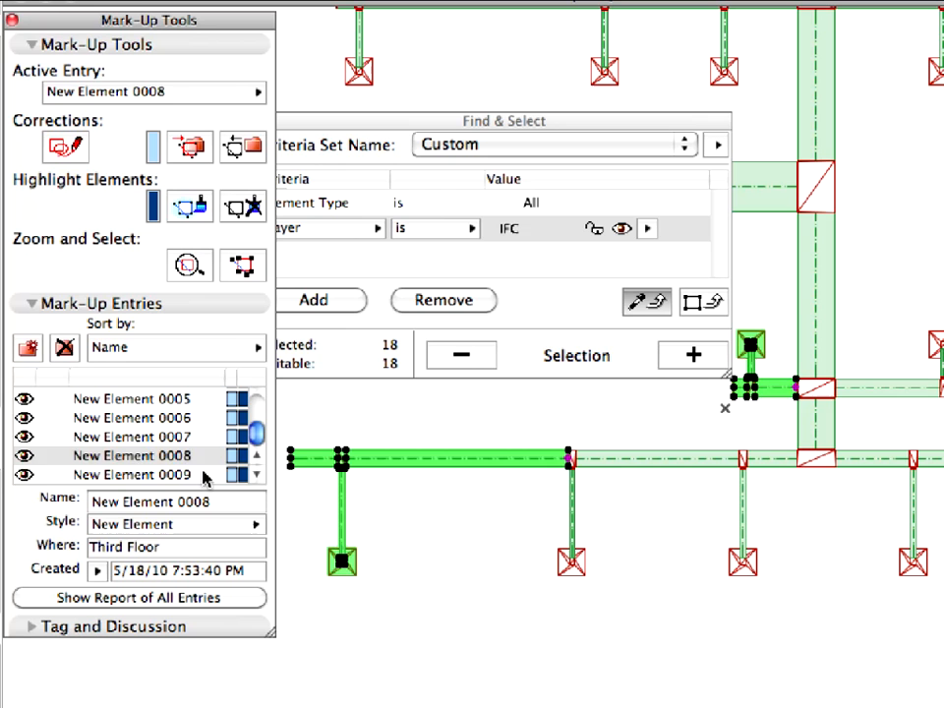
pyautogui.click(236, 475)
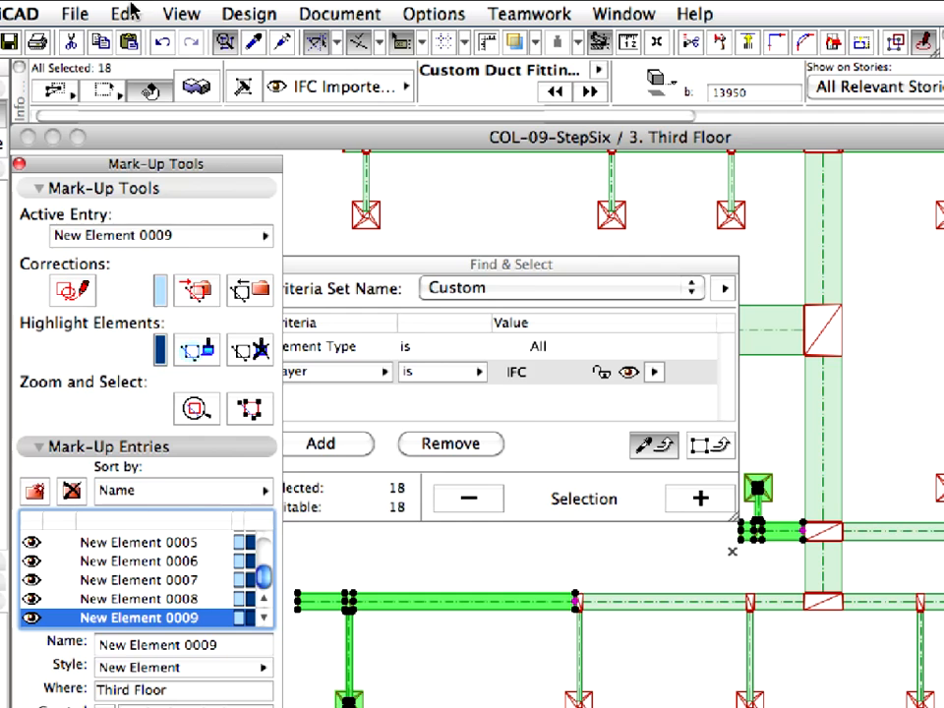
# - Move the selected ducts, terminals and fittings to the layer IFC Revit MEP Model using Edit Selection Set
pyautogui.click(128, 13)
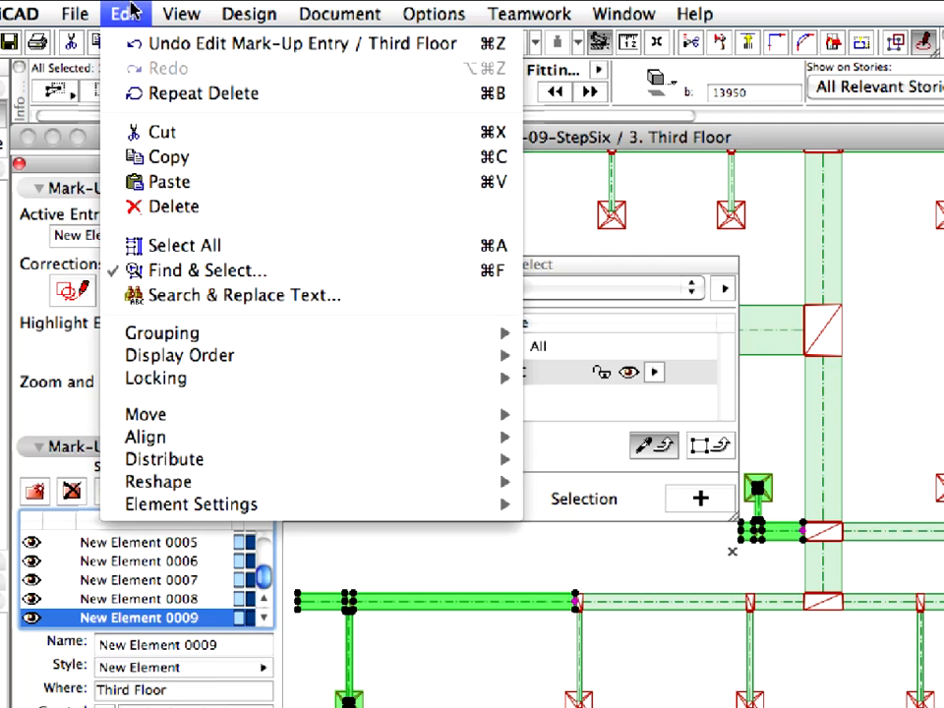
pyautogui.moveTo(253, 508)
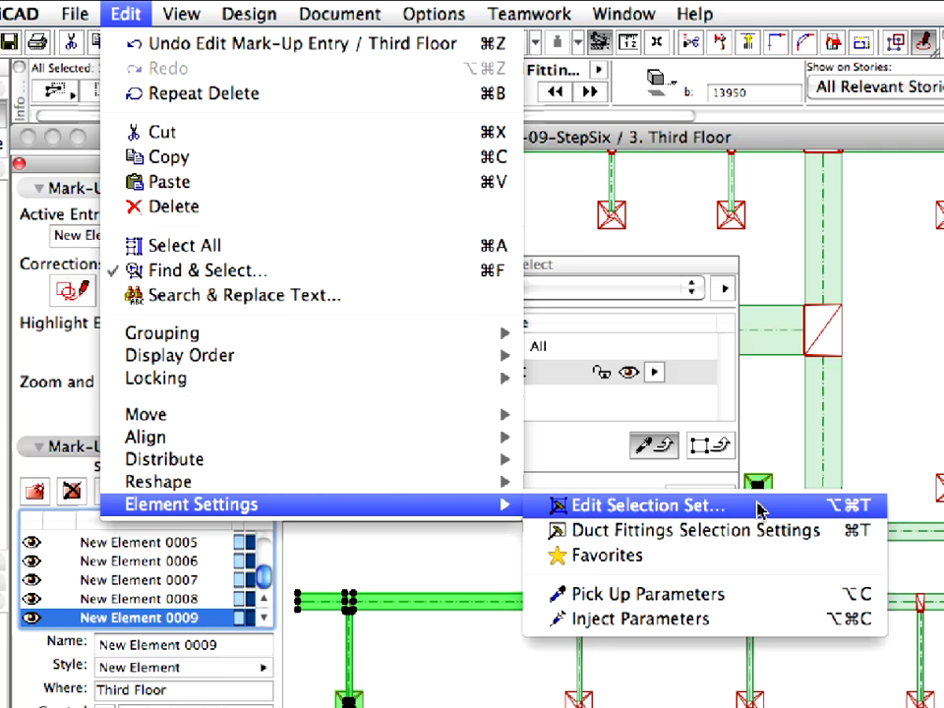
pyautogui.click(649, 506)
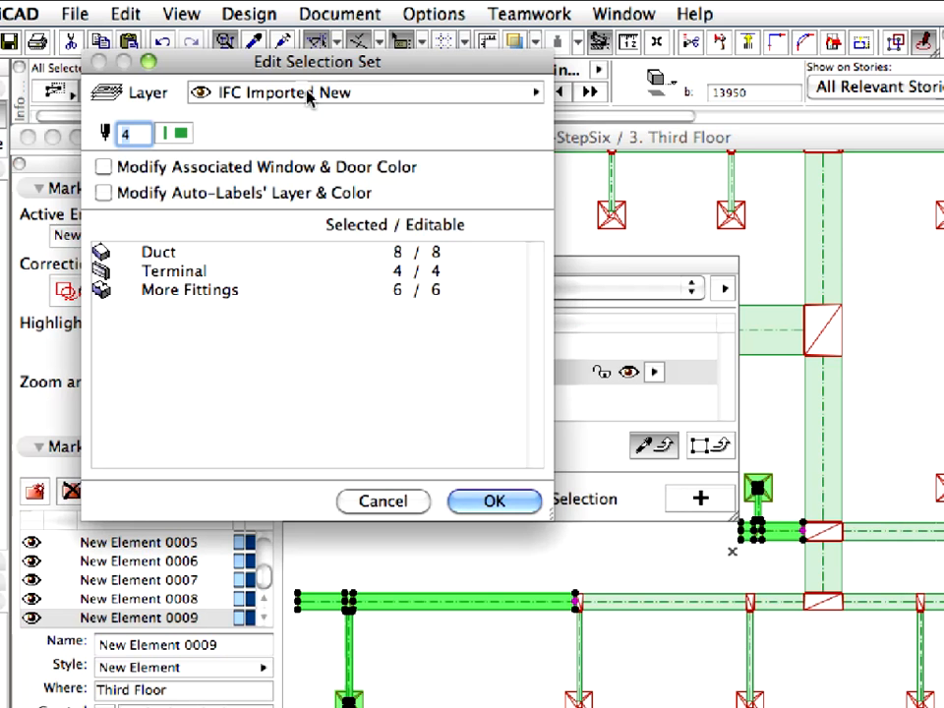
pyautogui.click(391, 94)
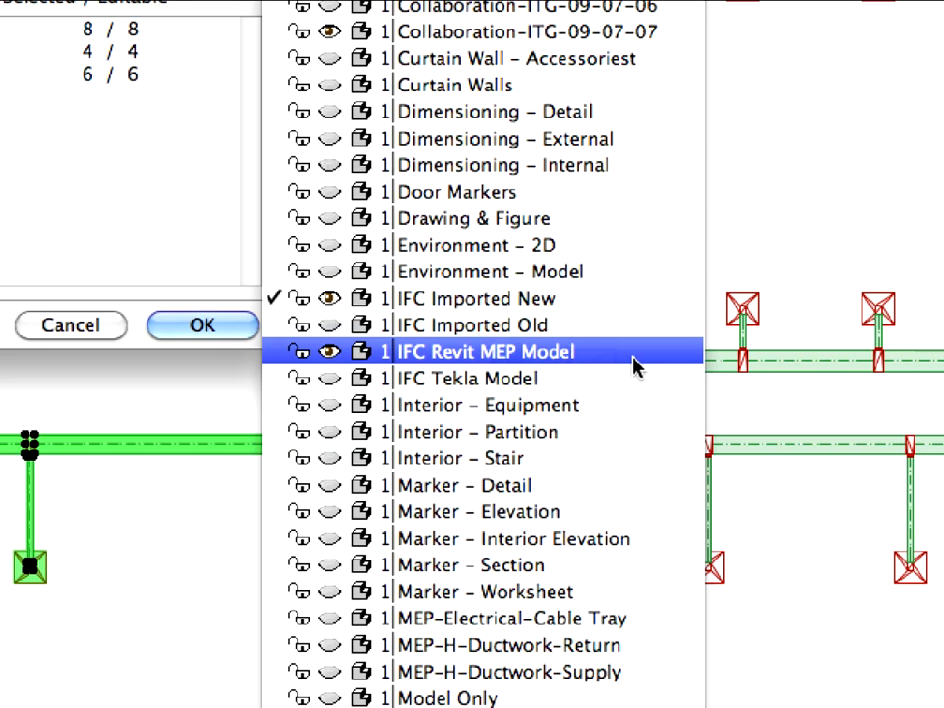
pyautogui.click(634, 366)
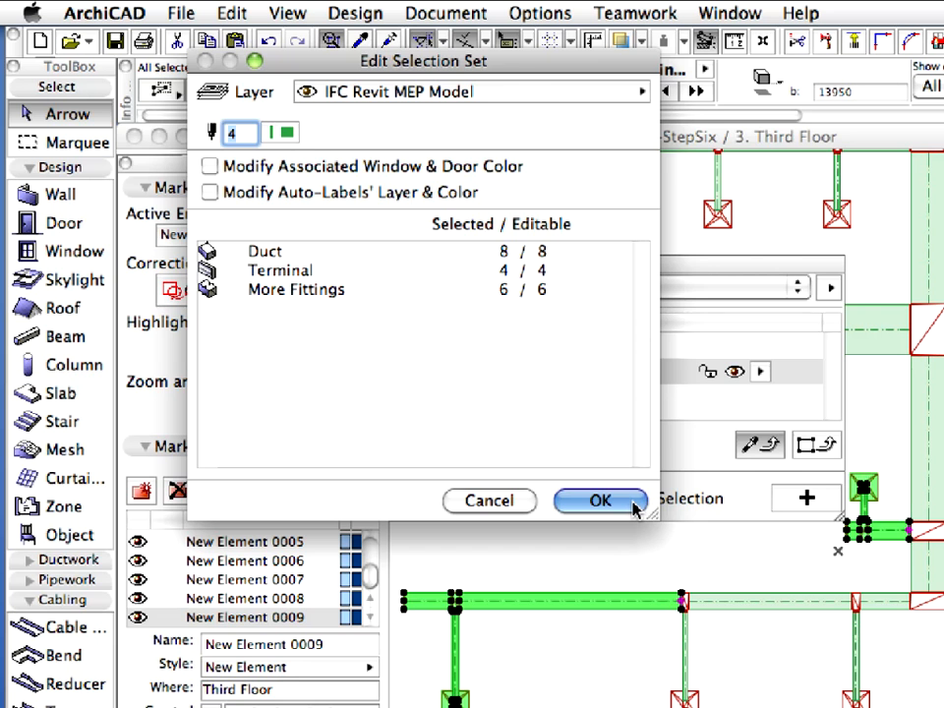
pyautogui.click(600, 502)
# - Delete all mark-up entries from the list, starting with Deleted Element 0001 and continuing through New Element 0009
pyautogui.moveTo(371, 585); pyautogui.dragTo(369, 551)
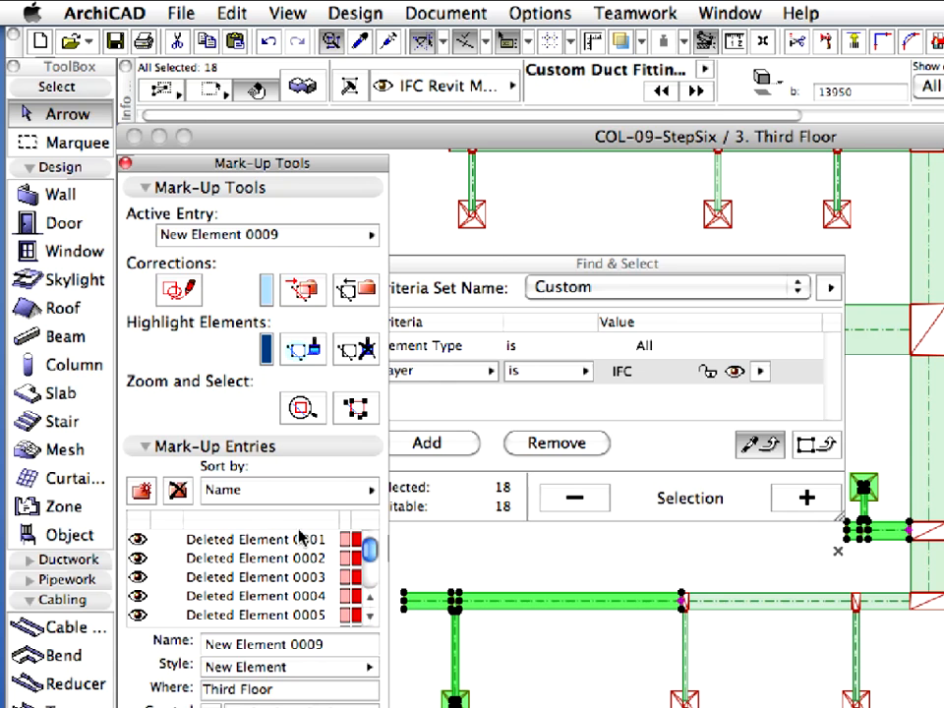
pyautogui.click(251, 539)
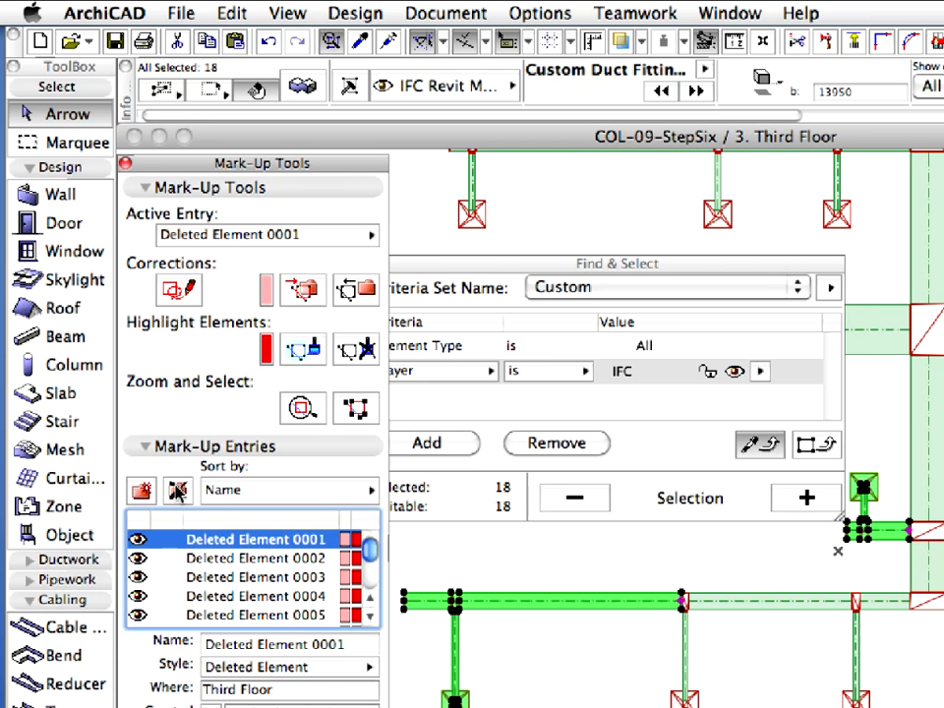
pyautogui.click(177, 489)
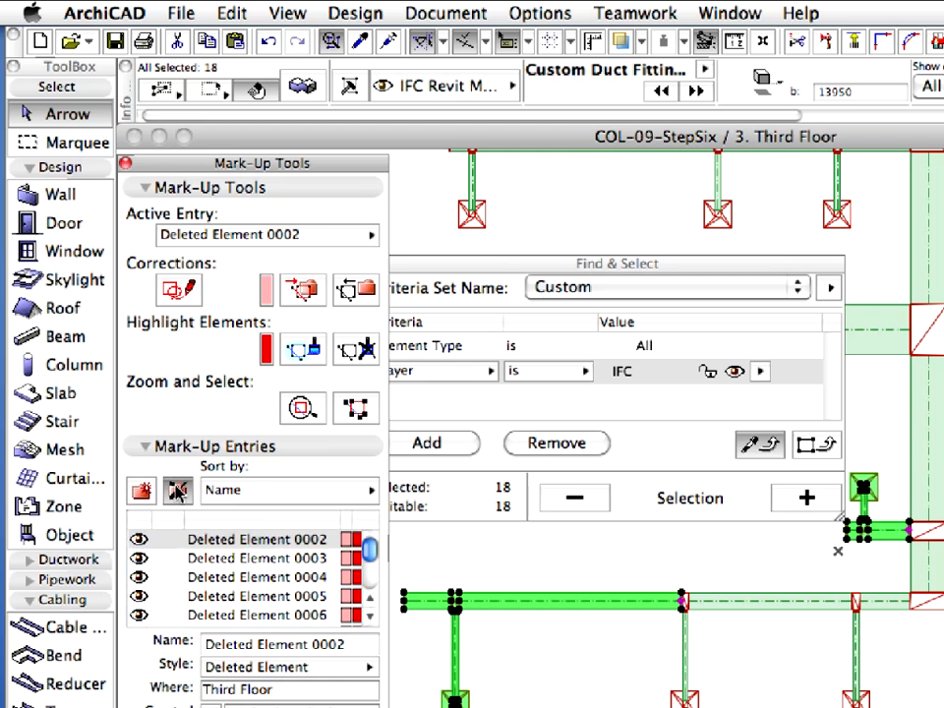
pyautogui.click(177, 489)
pyautogui.click(178, 489)
pyautogui.click(177, 489)
pyautogui.click(177, 489)
pyautogui.click(177, 489)
pyautogui.click(177, 489)
pyautogui.click(177, 489)
pyautogui.click(177, 489)
pyautogui.click(177, 489)
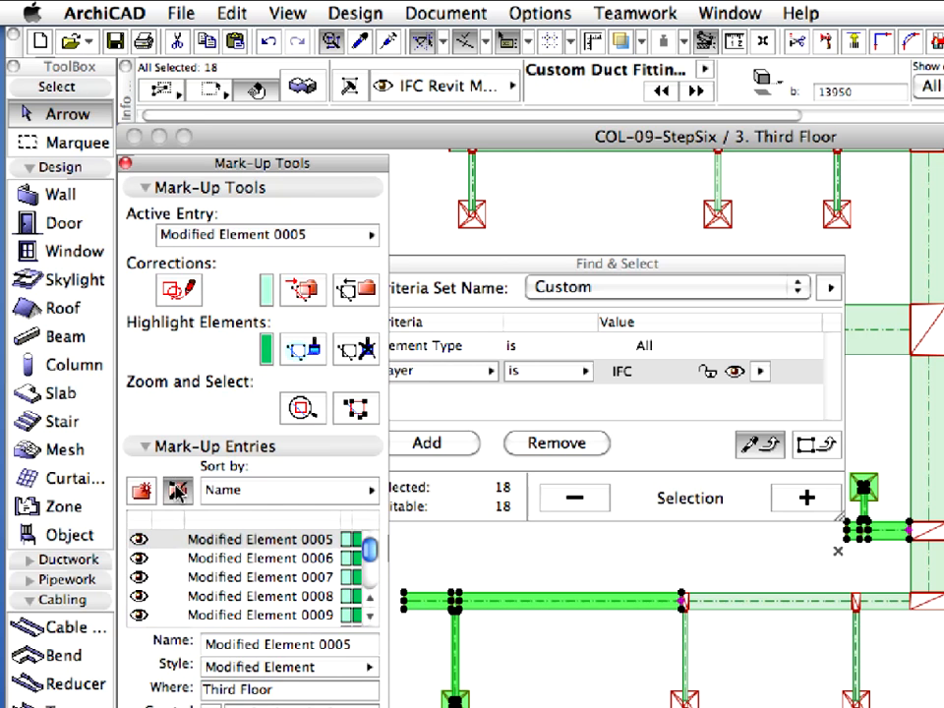
pyautogui.click(177, 489)
pyautogui.click(177, 489)
pyautogui.click(177, 489)
pyautogui.click(177, 488)
pyautogui.click(177, 489)
pyautogui.click(177, 489)
pyautogui.click(177, 489)
pyautogui.click(177, 489)
pyautogui.click(177, 489)
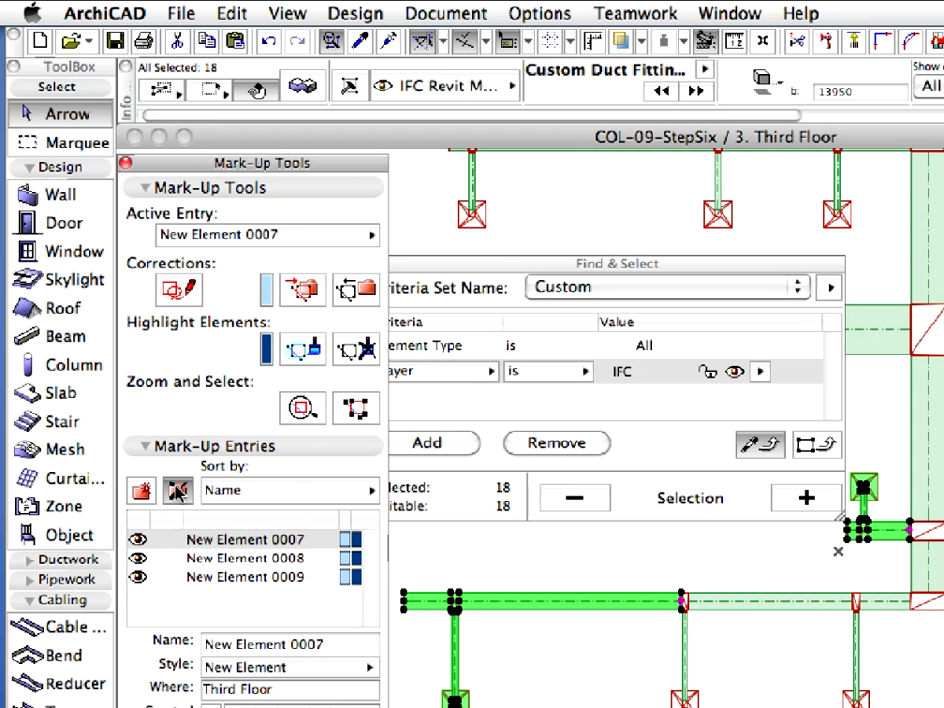
pyautogui.click(177, 489)
pyautogui.click(177, 489)
pyautogui.click(177, 489)
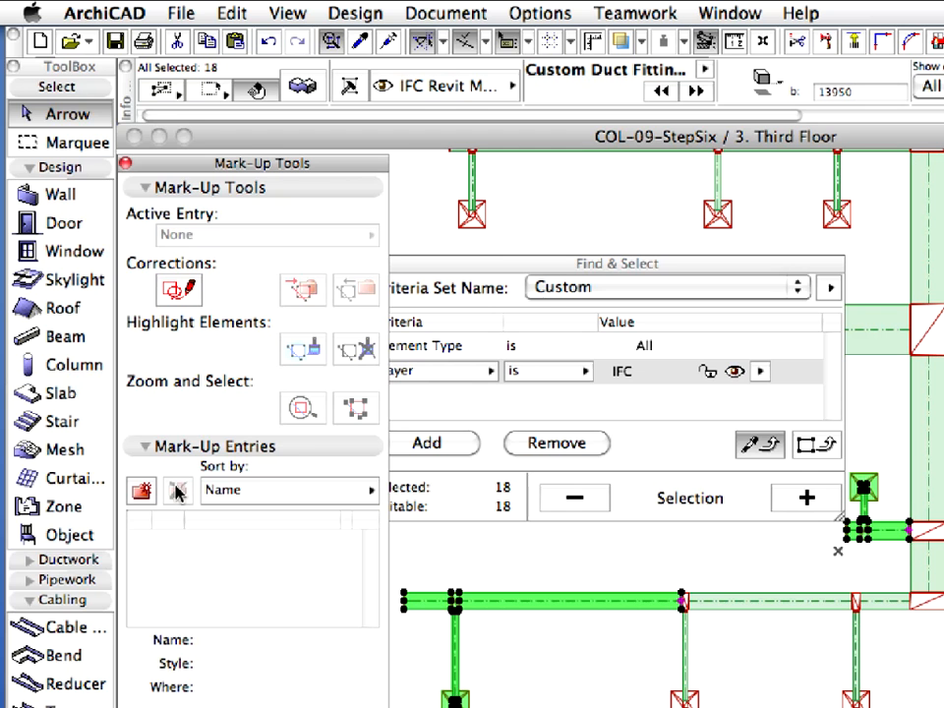
# - Close the Mark-Up Tools and Find & Select palettes and deselect the ducts on the Third Floor plan
pyautogui.click(126, 163)
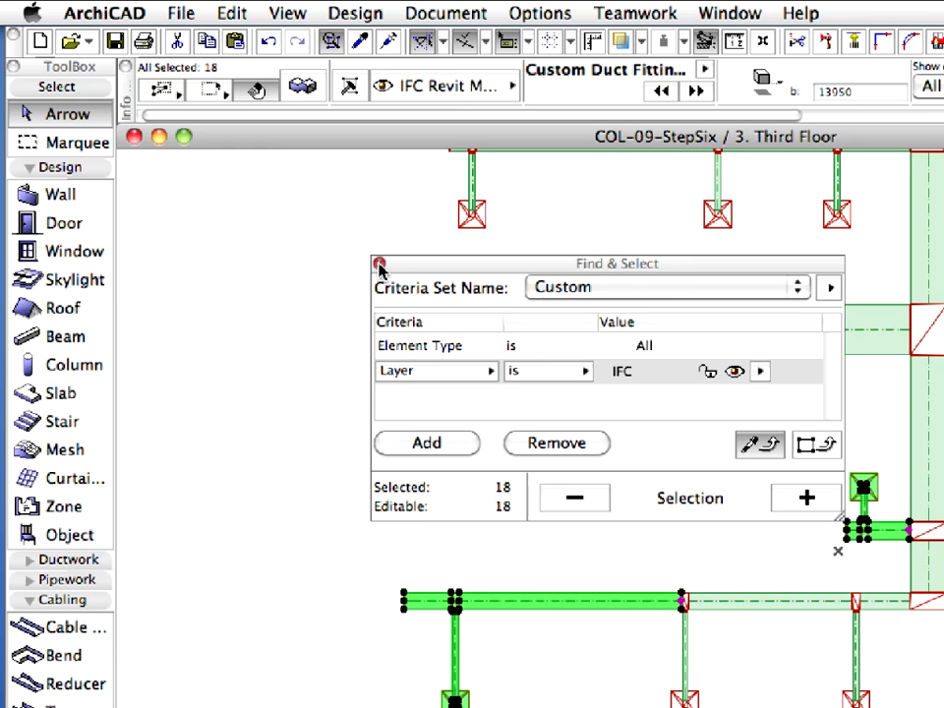
pyautogui.click(380, 266)
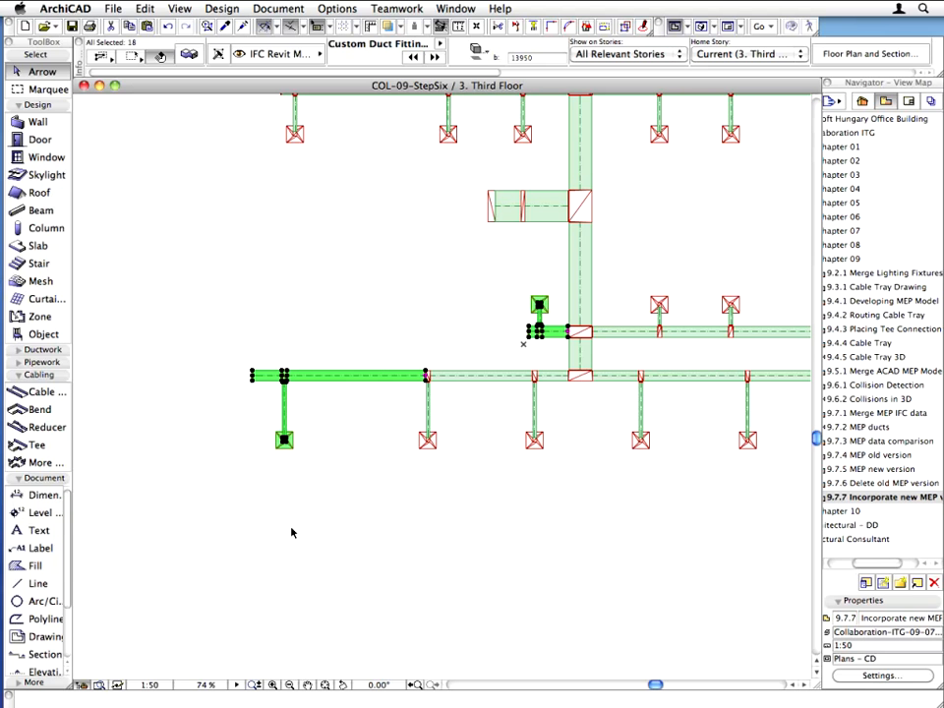
pyautogui.press('Escape')
pyautogui.click(326, 685)
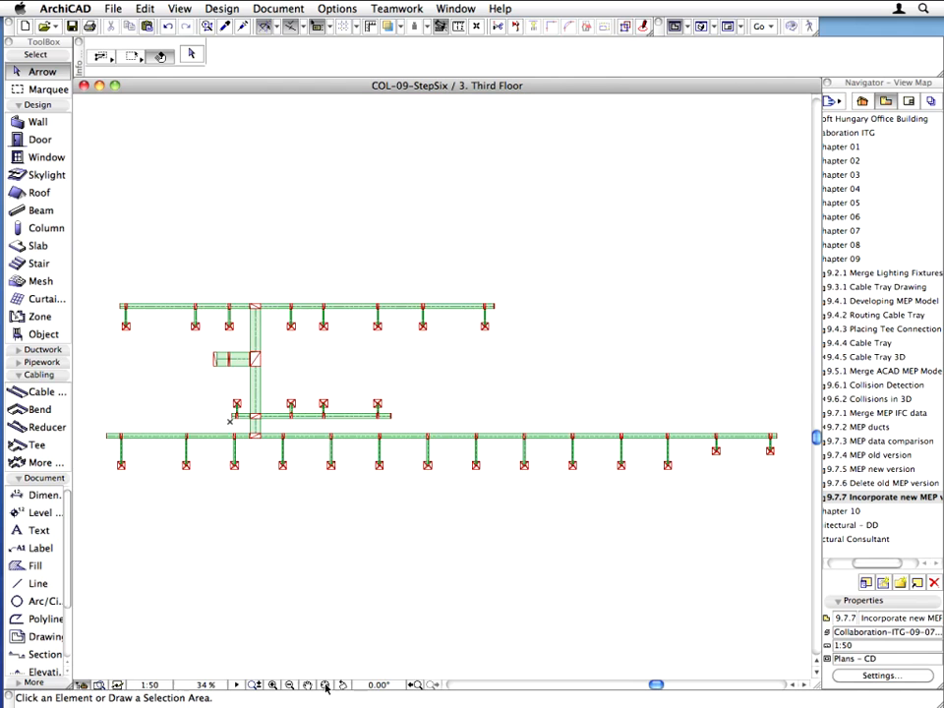